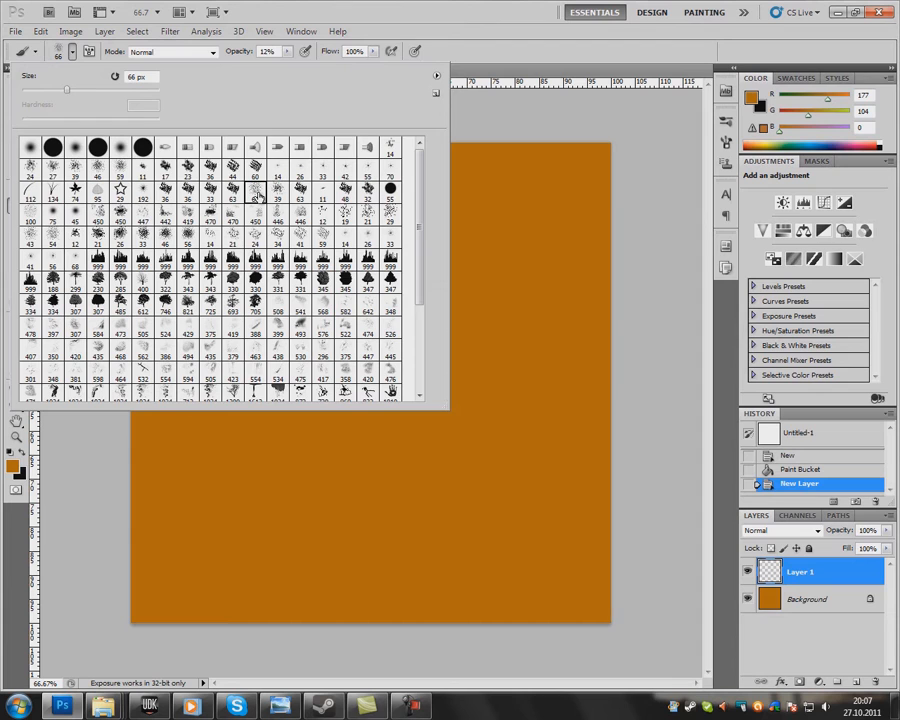
- Adjust the speckled 66 px brush by disabling Dual Brush and enabling Shape Dynamics
left_click(726, 142)
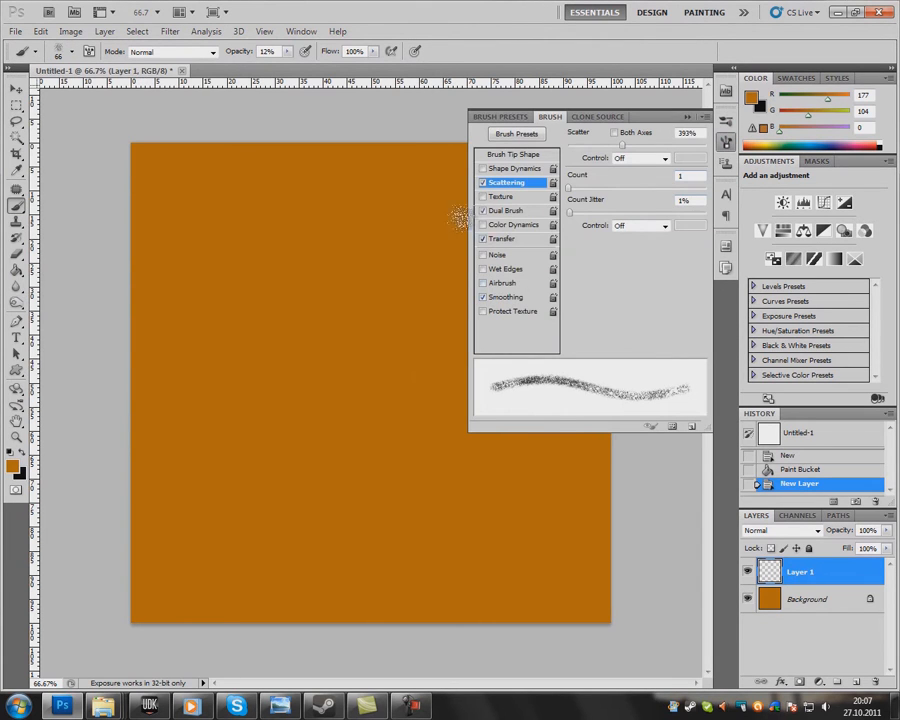
left_click(487, 216)
left_click(490, 170)
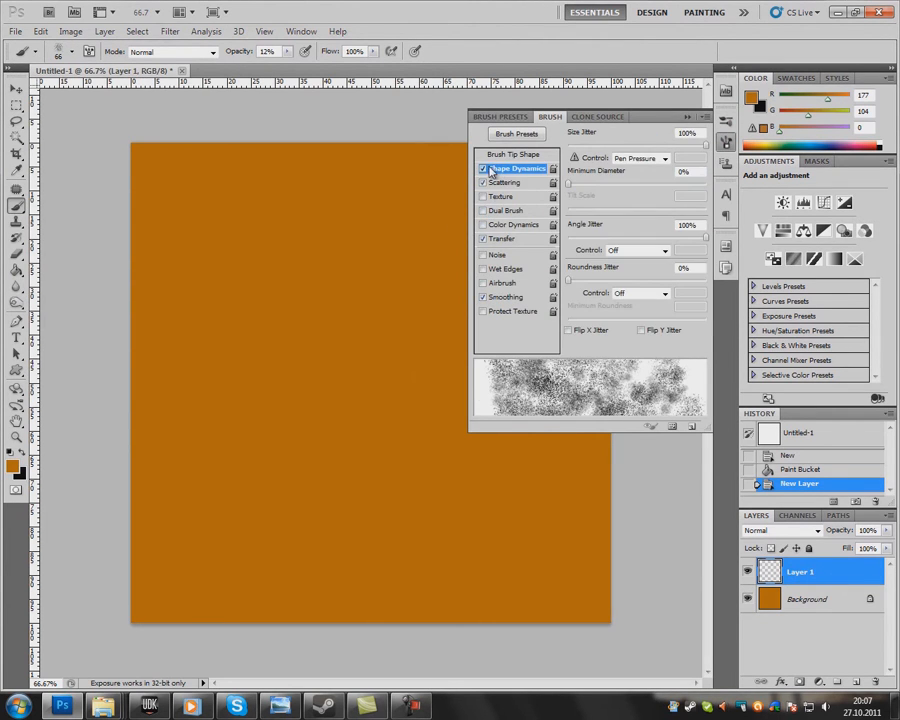
left_click(508, 102)
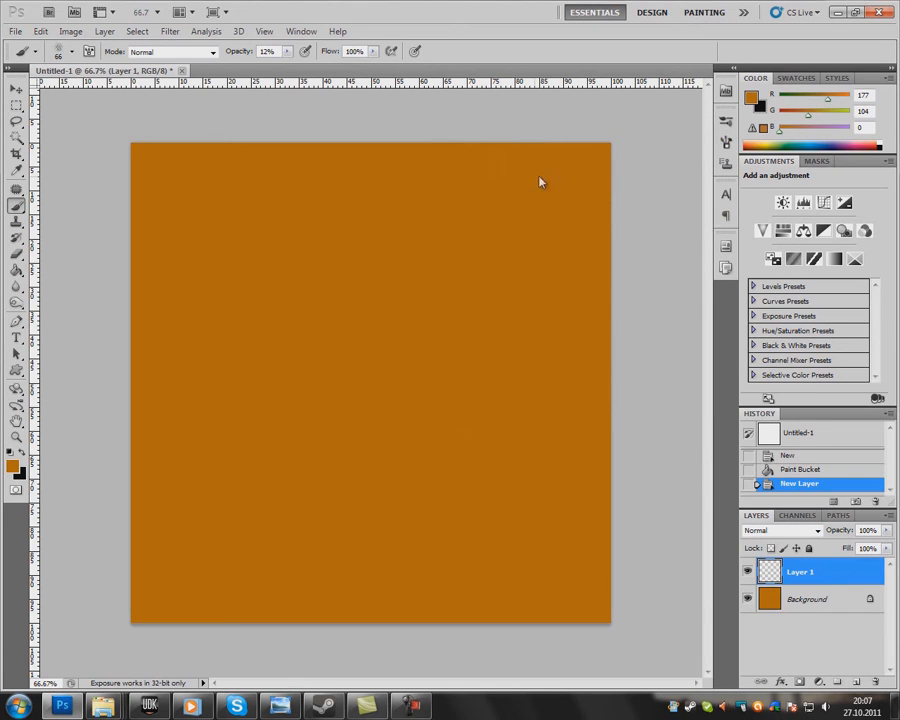
- Swap the foreground colour to black and brush over the whole canvas on Layer 1 at 12% brush opacity
left_click_drag(181, 176, 209, 320)
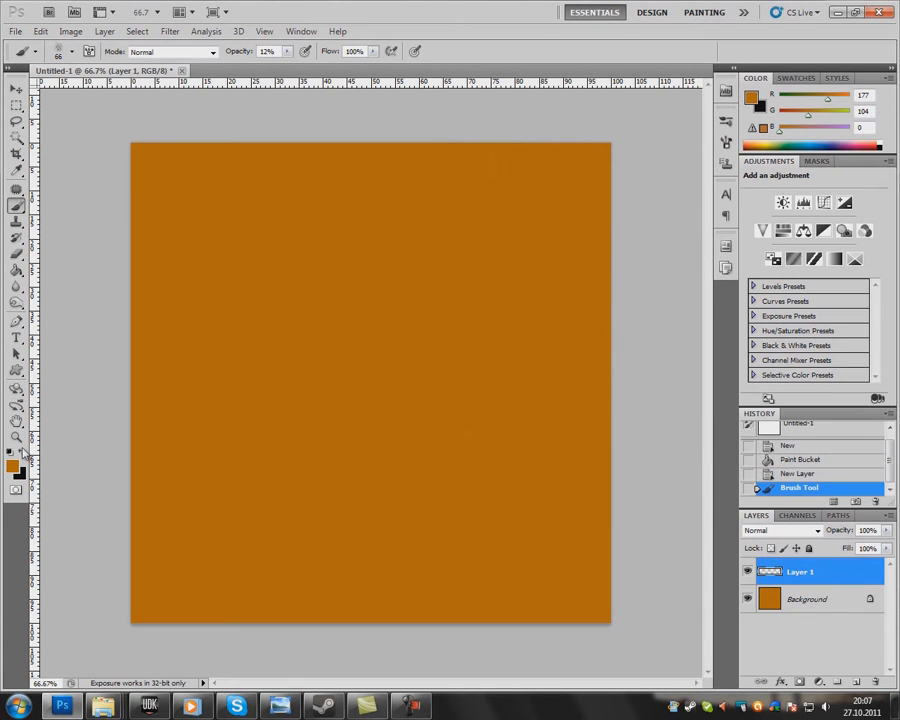
left_click(23, 452)
left_click(798, 477)
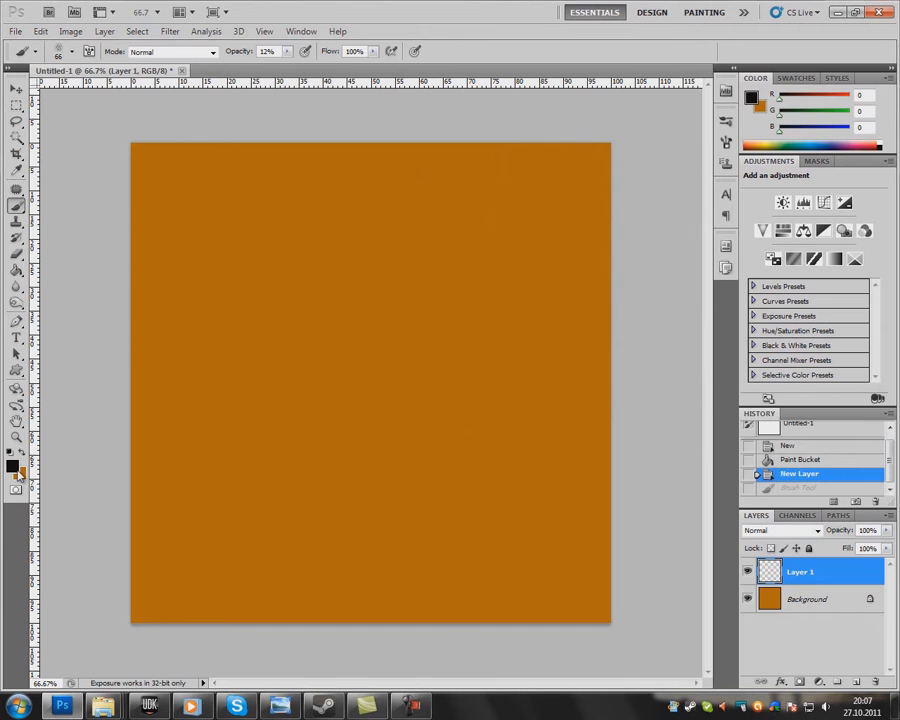
left_click_drag(143, 190, 592, 196)
mouse_move(101, 315)
left_mouse_down()
mouse_move(517, 406)
mouse_move(117, 496)
mouse_move(193, 563)
left_mouse_up()
left_click_drag(390, 210, 221, 150)
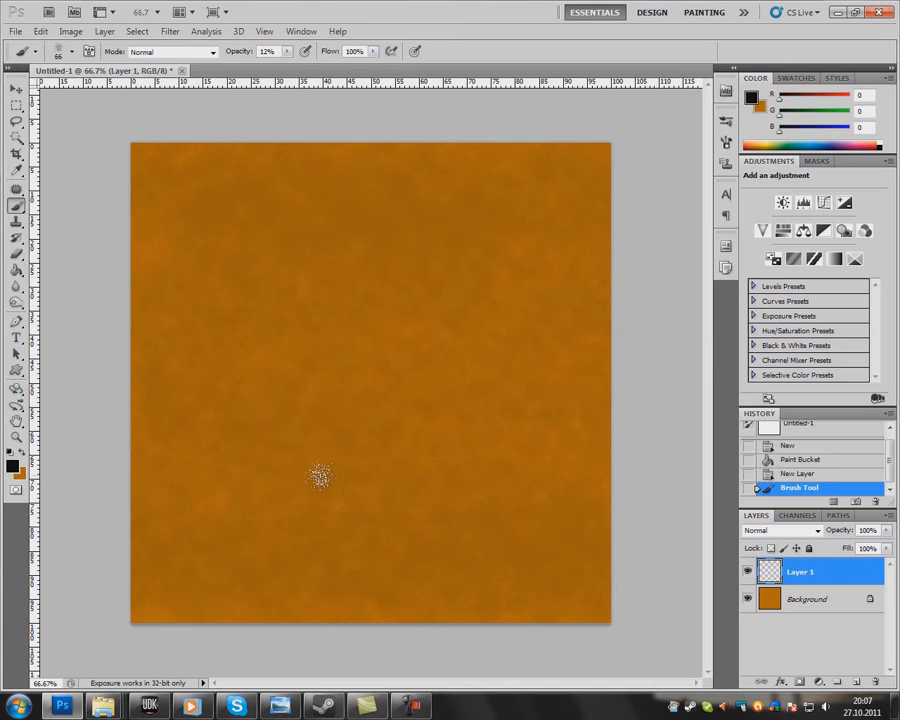
- Cover a new layer with black speckles at 100% brush opacity and set the layer's opacity to 3%
left_click(855, 683)
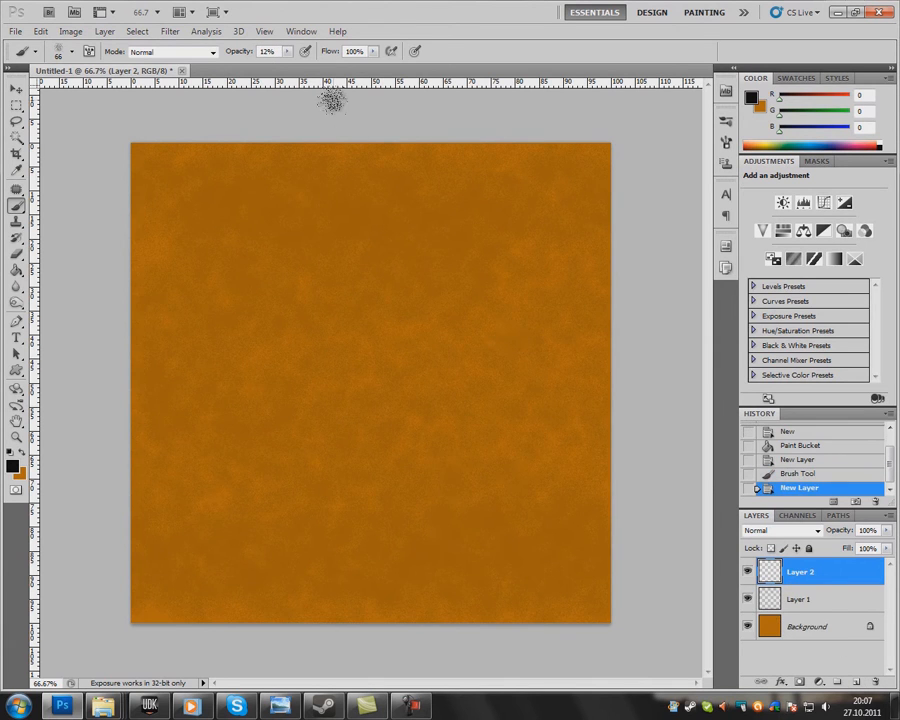
left_click_drag(287, 55, 457, 17)
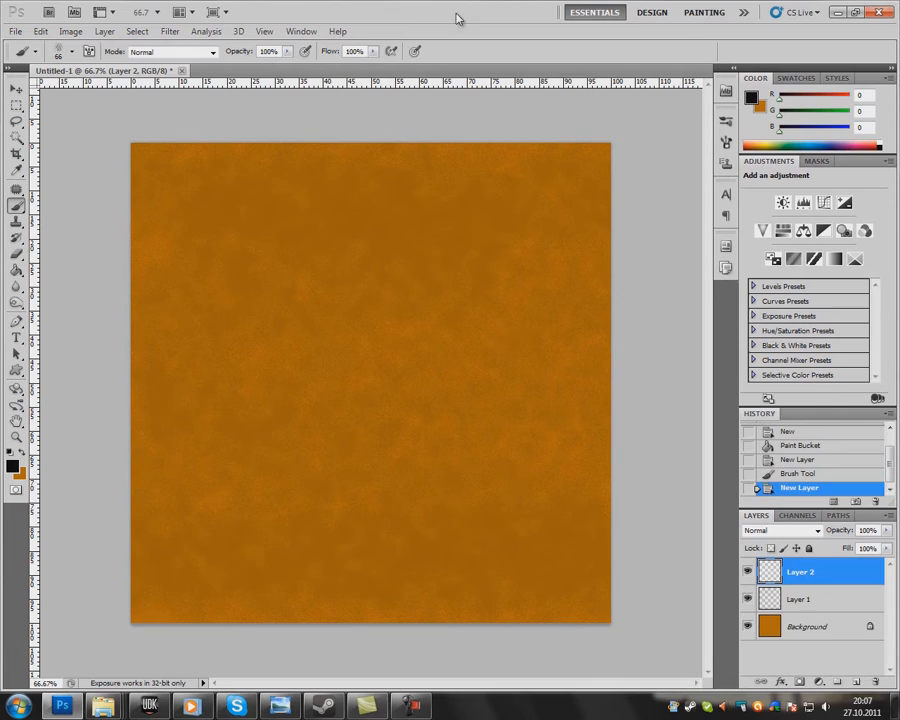
mouse_move(187, 167)
left_mouse_down()
mouse_move(125, 235)
mouse_move(137, 446)
mouse_move(376, 663)
mouse_move(581, 532)
mouse_move(380, 135)
mouse_move(416, 187)
mouse_move(327, 120)
mouse_move(190, 184)
mouse_move(190, 642)
left_mouse_up()
mouse_move(222, 606)
left_mouse_down()
mouse_move(587, 603)
mouse_move(672, 616)
left_mouse_up()
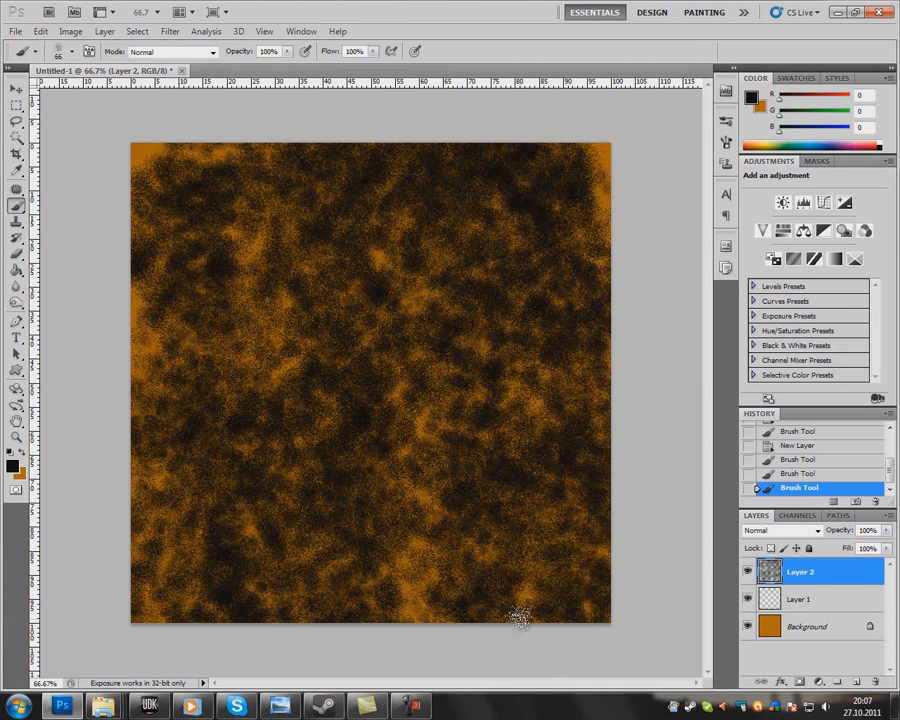
left_click_drag(886, 531, 822, 547)
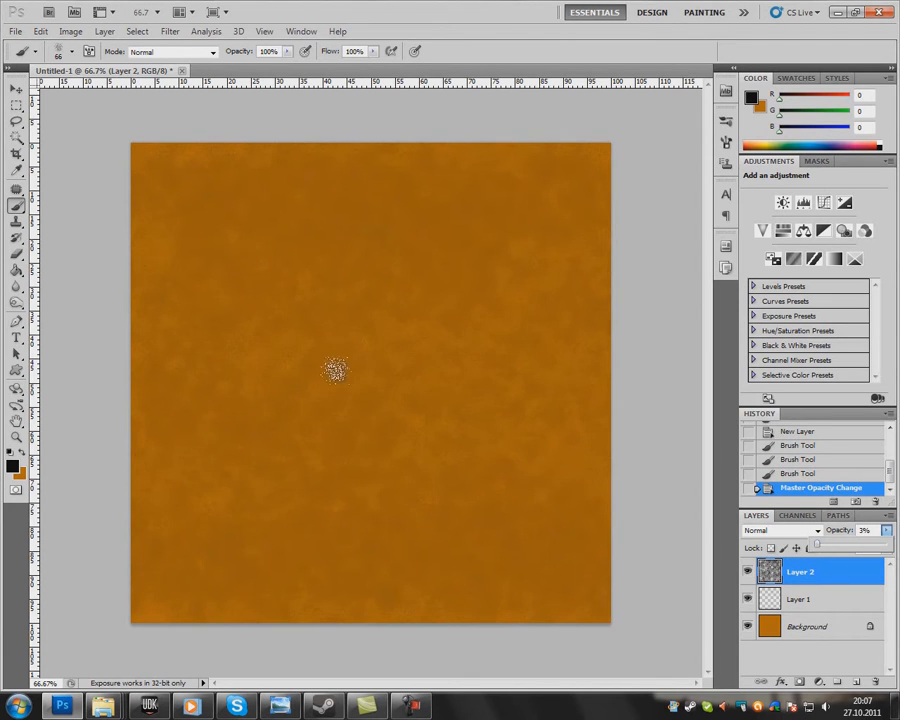
left_click(350, 19)
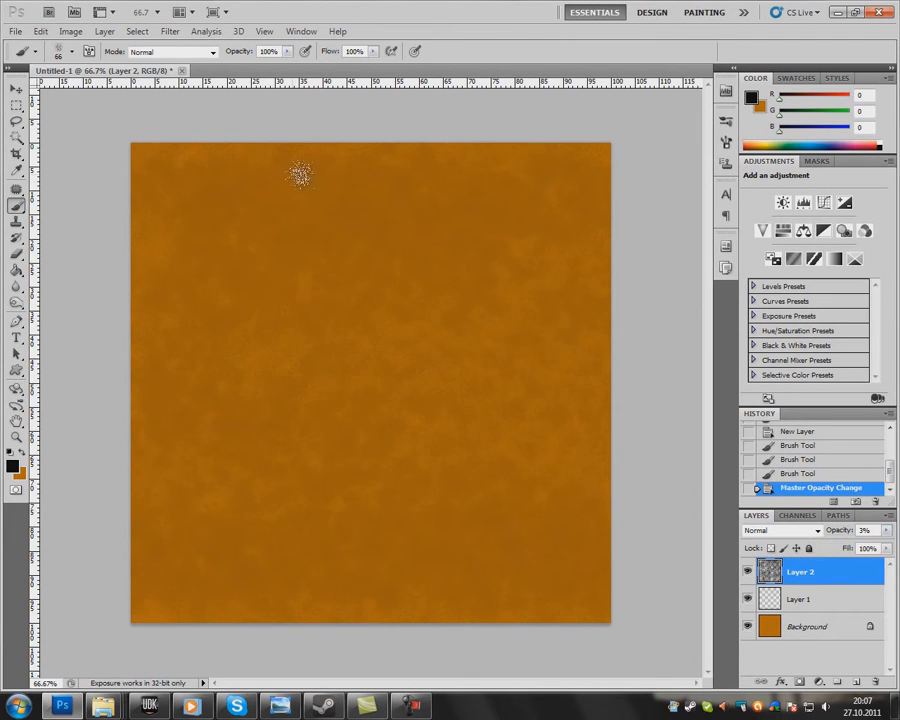
left_click(805, 626, "shift")
right_click(805, 626)
left_click(742, 579)
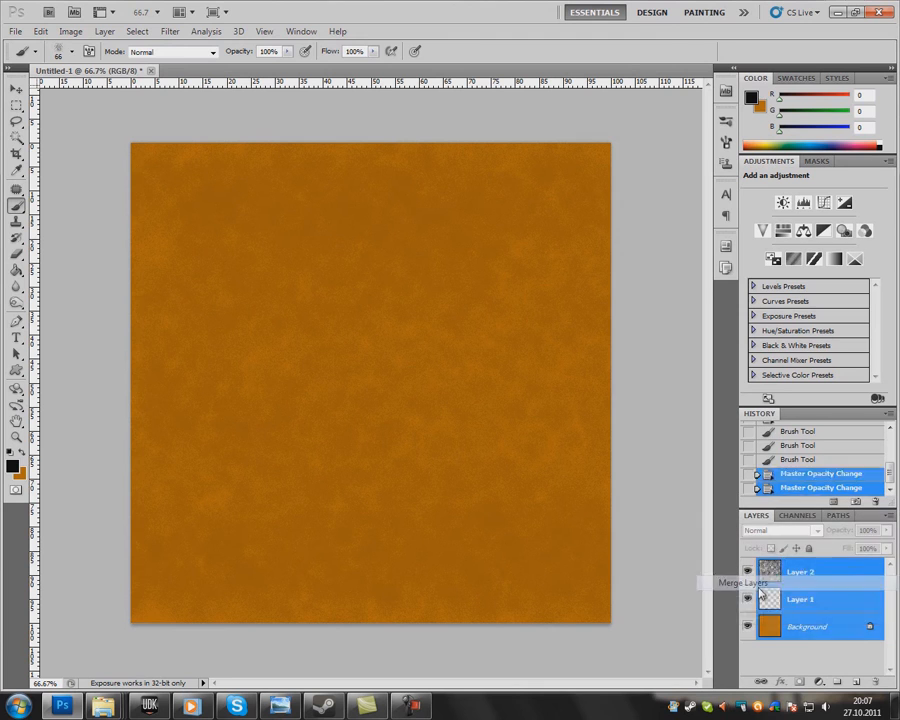
left_click(174, 33)
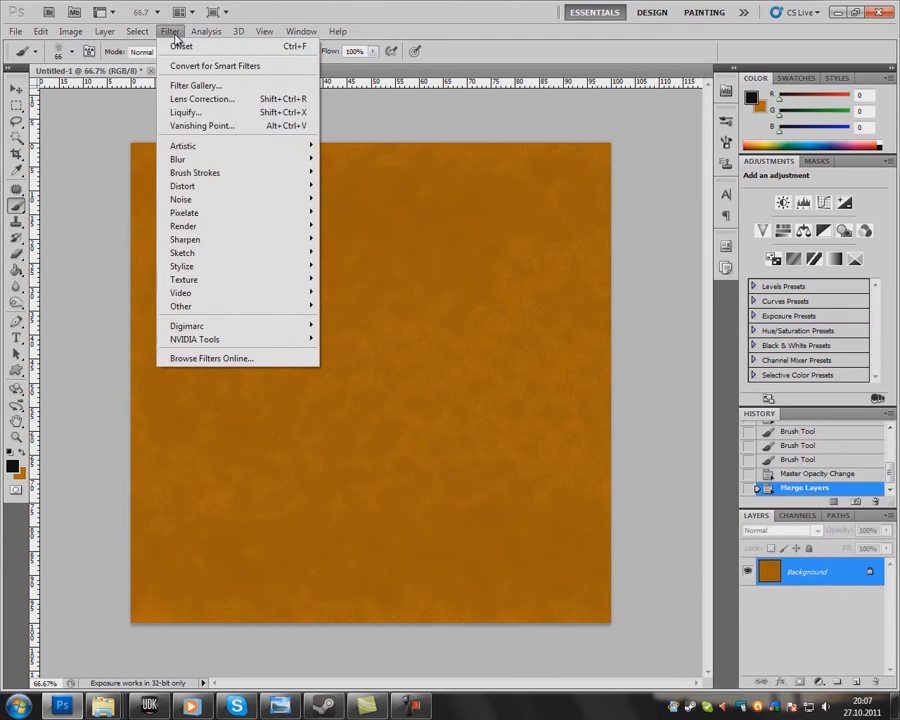
left_click(402, 31)
left_click(760, 474)
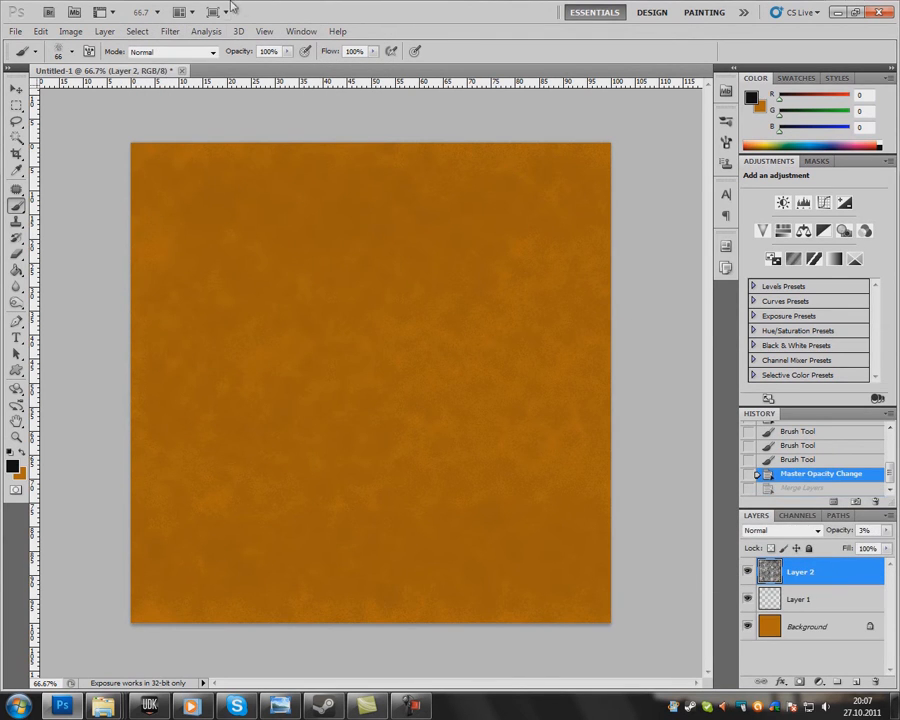
left_click(168, 31)
mouse_move(209, 299)
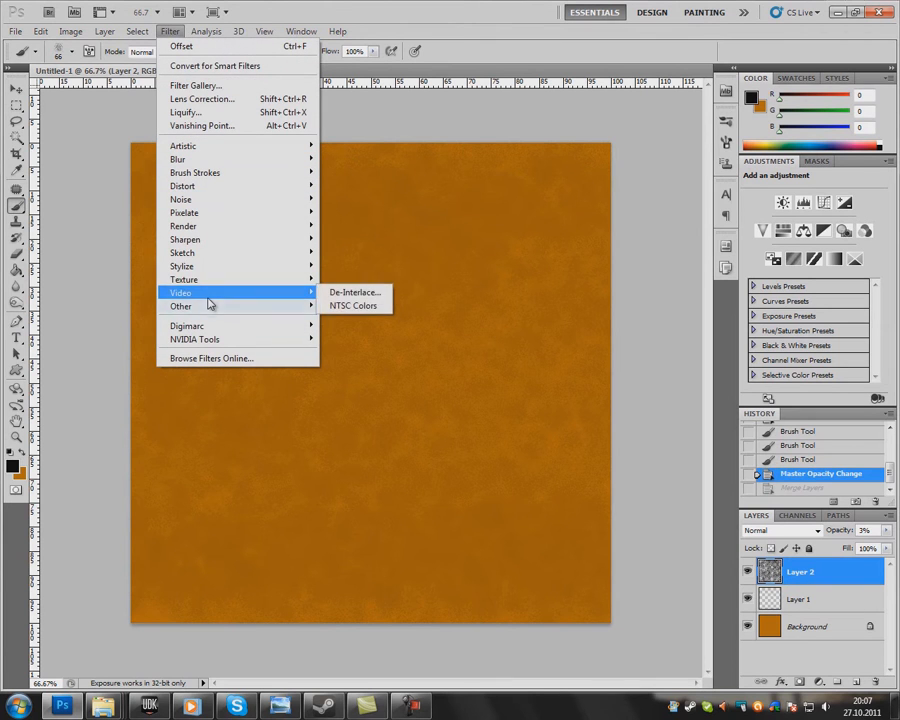
left_click(348, 358)
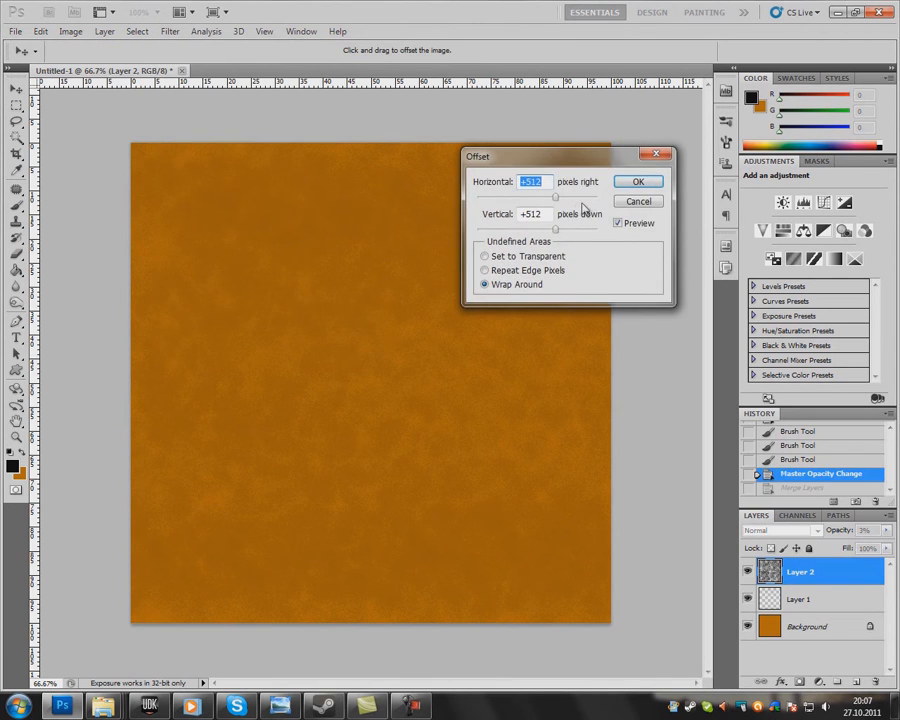
key("Return")
- Merge Layer 2, Layer 1 and the Background into a single layer
left_click(805, 626, "shift")
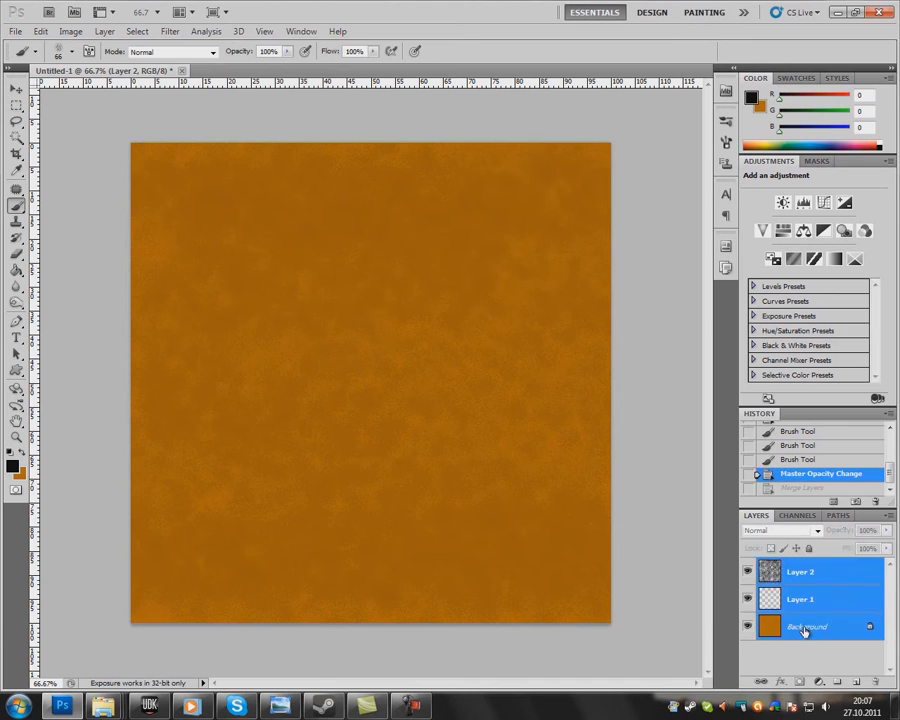
right_click(805, 621)
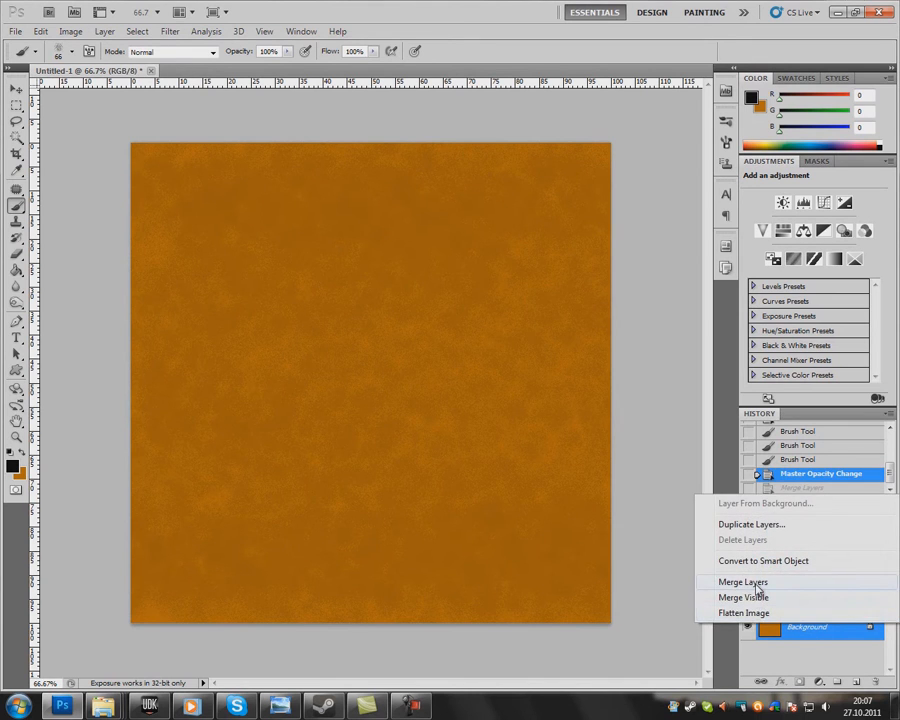
left_click(744, 582)
- Apply the Offset filter with +512 pixels horizontally and vertically, using Wrap Around for undefined areas
left_click(170, 31)
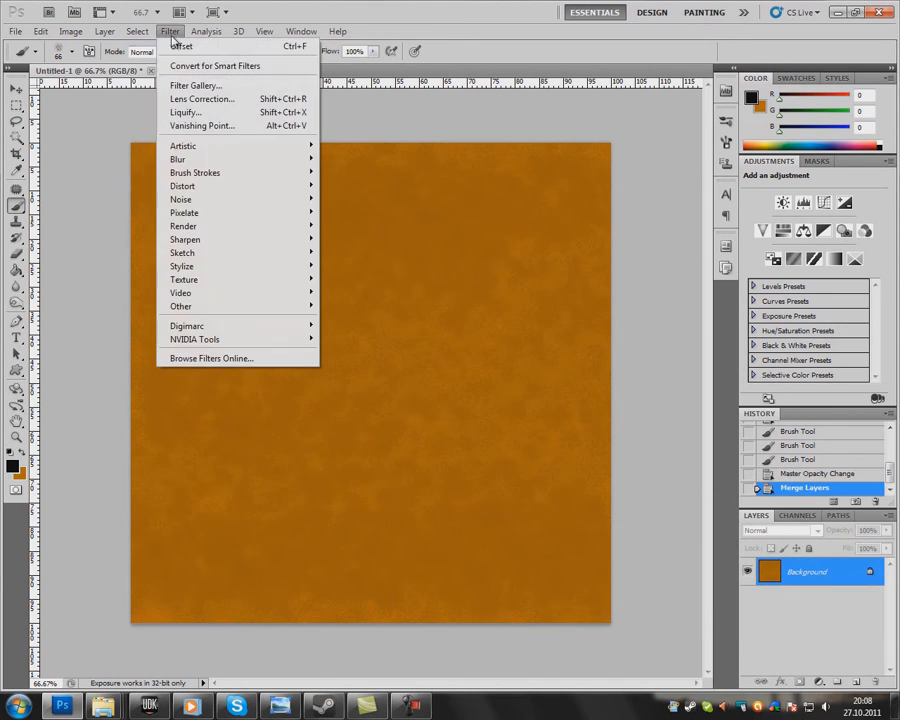
mouse_move(215, 306)
left_click(344, 360)
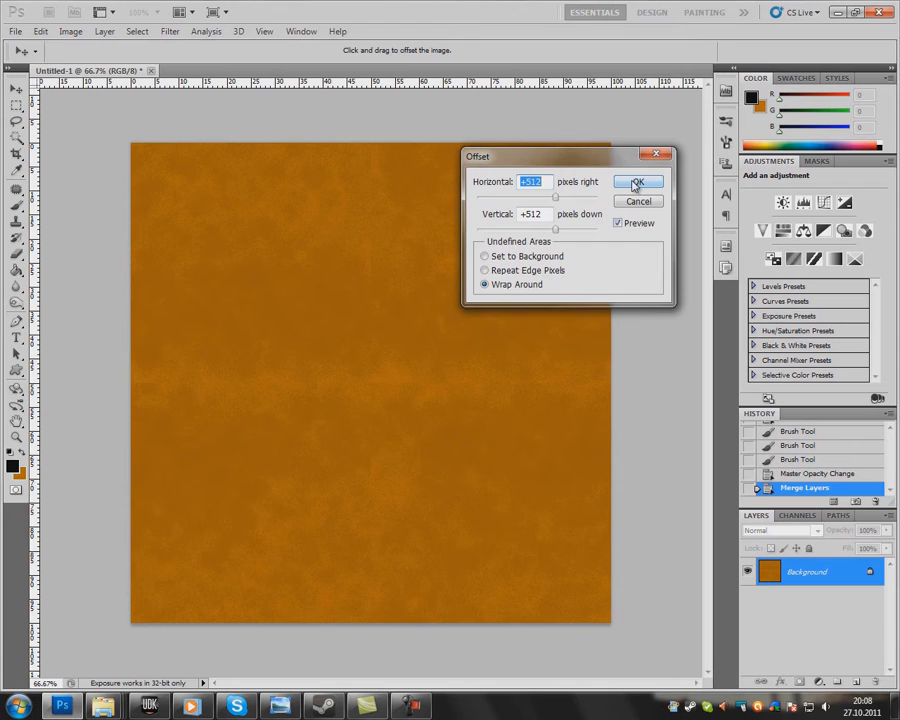
left_click(636, 185)
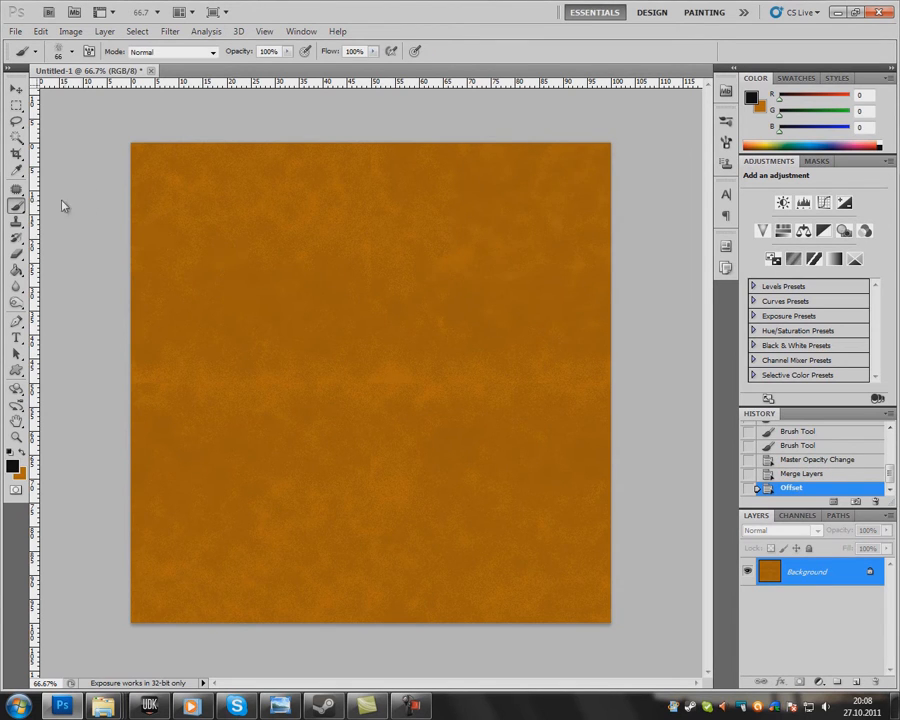
- Use the Patch tool to blend the seam at the canvas centre and the vertical seam above it
left_click(16, 190)
mouse_move(386, 405)
left_mouse_down()
mouse_move(366, 398)
mouse_move(455, 300)
left_mouse_up()
key("ctrl+d")
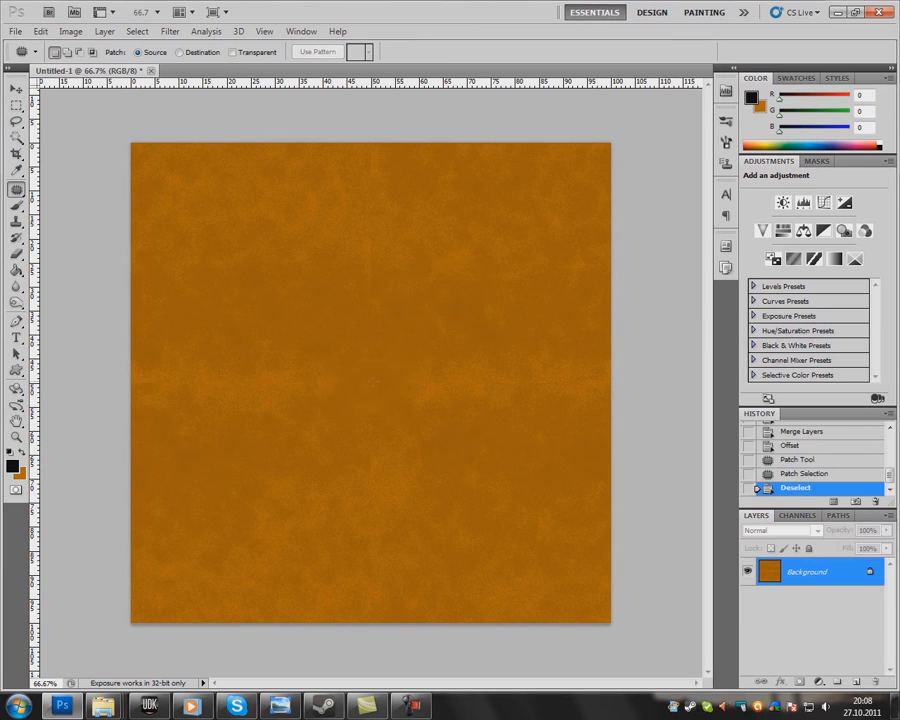
left_click_drag(368, 378, 376, 306)
mouse_move(430, 158)
left_mouse_down()
mouse_move(444, 484)
mouse_move(456, 540)
mouse_move(396, 515)
left_mouse_up()
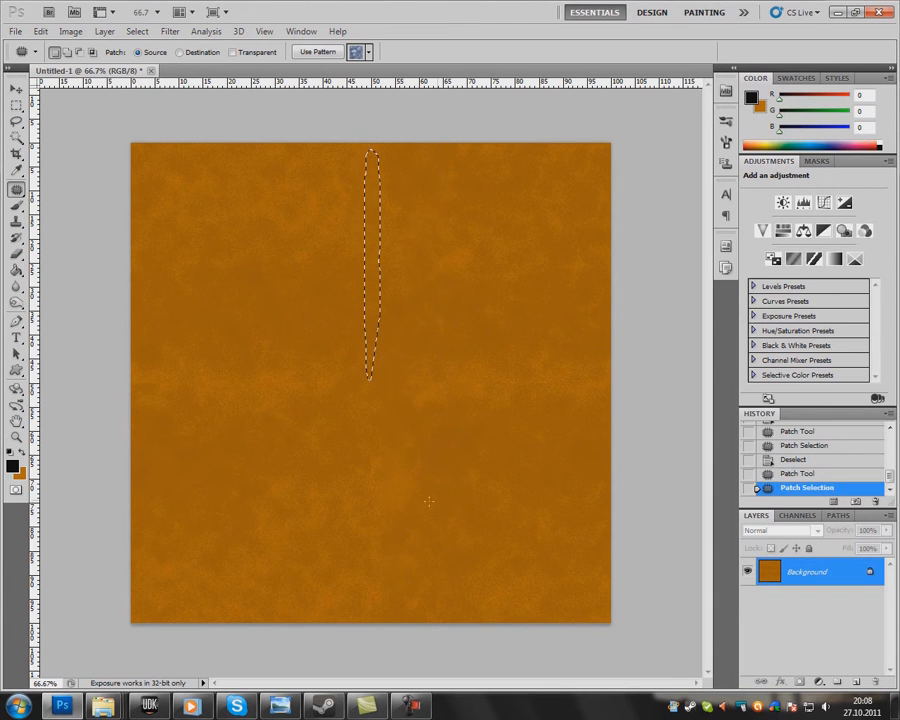
key("ctrl+d")
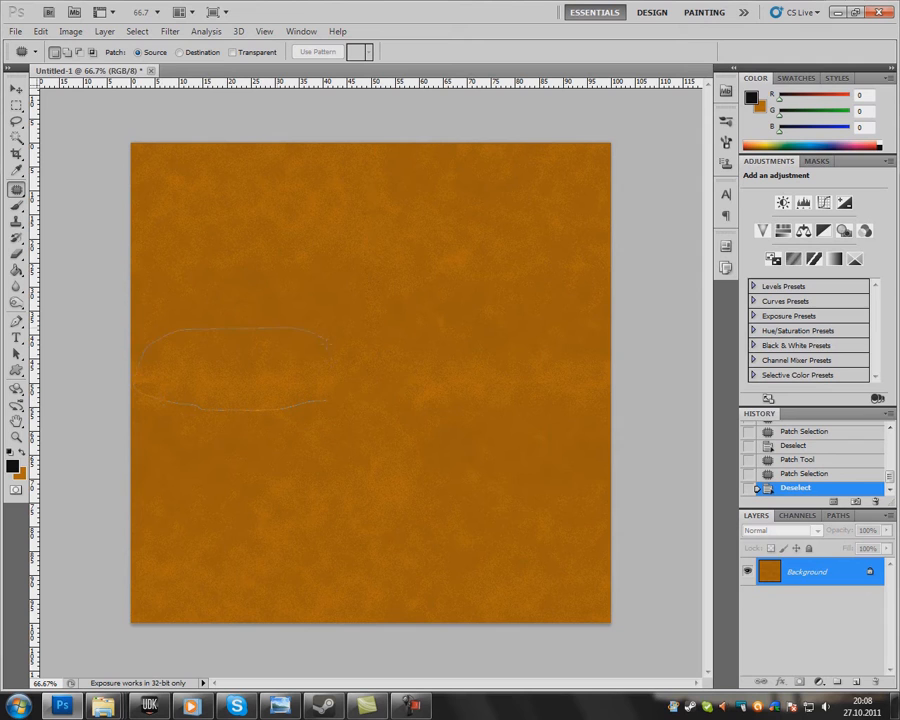
- Patch the left half of the horizontal seam and the vertical seam below the canvas centre with clean texture
left_click_drag(326, 345, 325, 398)
left_click_drag(294, 358, 315, 252)
key("ctrl+d")
left_click_drag(372, 612, 372, 612)
left_click_drag(378, 518, 279, 366)
key("ctrl+d")
- Patch the remaining horizontal seam in the right half of the canvas and just right of its centre
left_click_drag(534, 396, 472, 316)
key("ctrl+d")
left_click_drag(433, 412, 440, 414)
left_click_drag(394, 412, 269, 315)
key("ctrl+d")
- Check the texture for seams by previewing a wraparound Offset of -669 pixels horizontally and -788 vertically, and cancel it
left_click(170, 31)
mouse_move(213, 305)
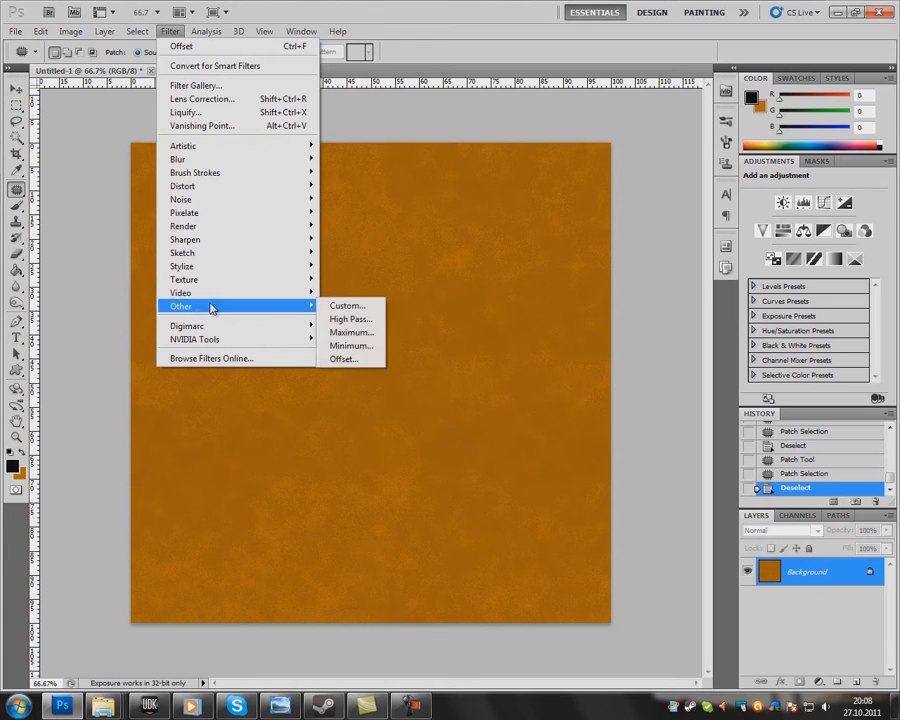
left_click(341, 359)
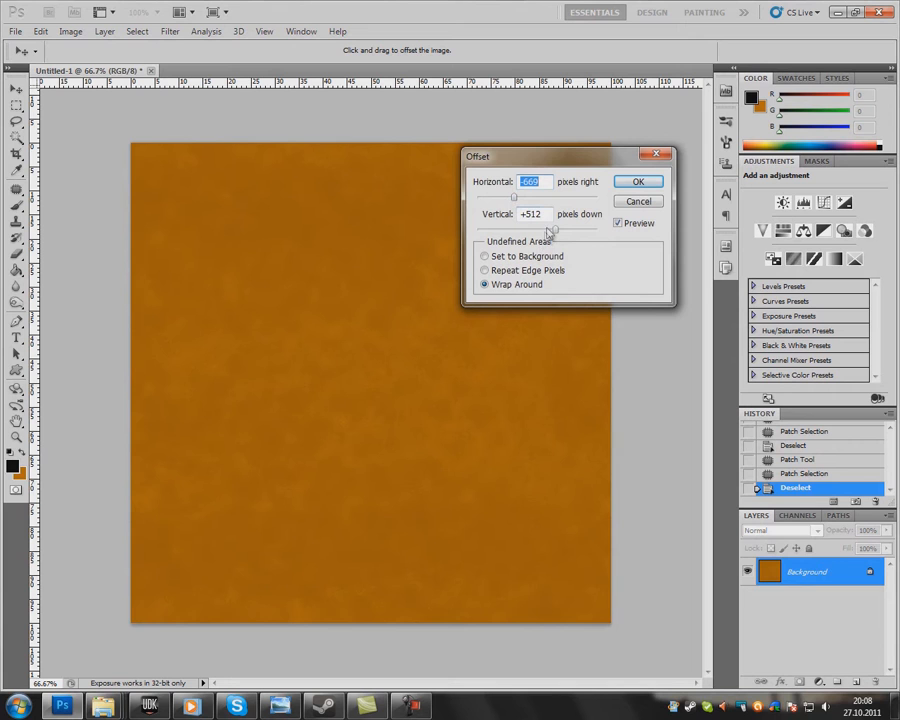
left_click_drag(548, 231, 532, 233)
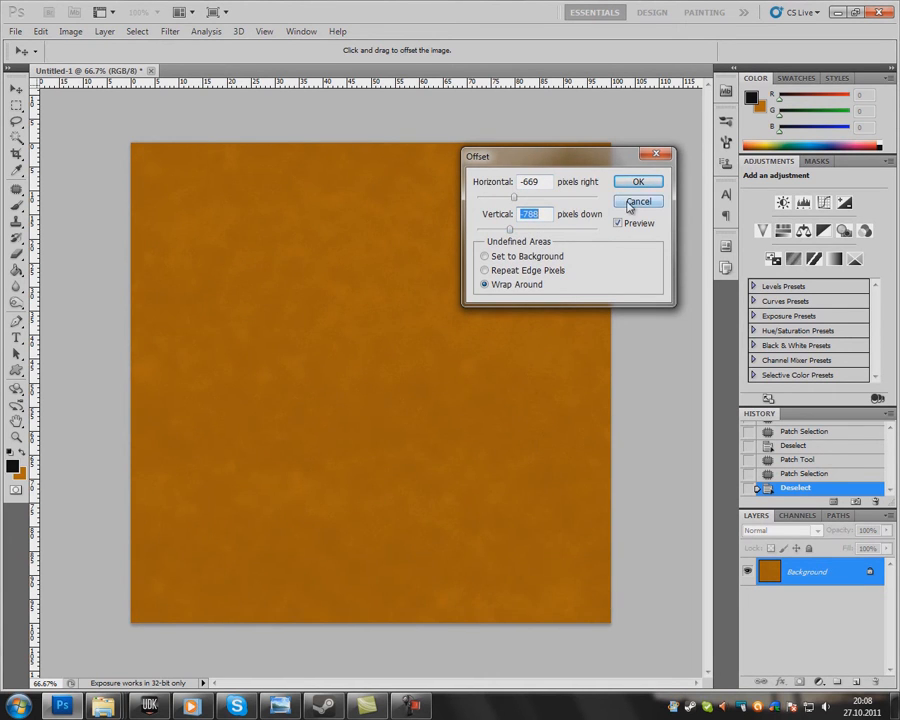
left_click(629, 205)
- Reapply the last Offset filter and save the texture as orange_wall02.png in the Texture folder, replacing the existing file
left_click(171, 31)
left_click(180, 46)
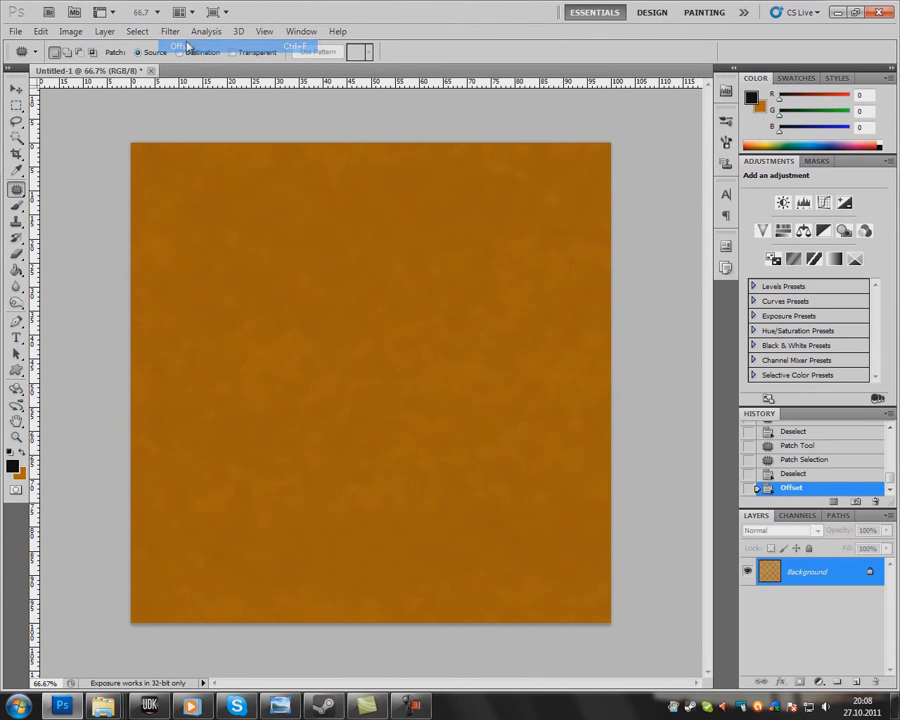
left_click(15, 31)
left_click(40, 245)
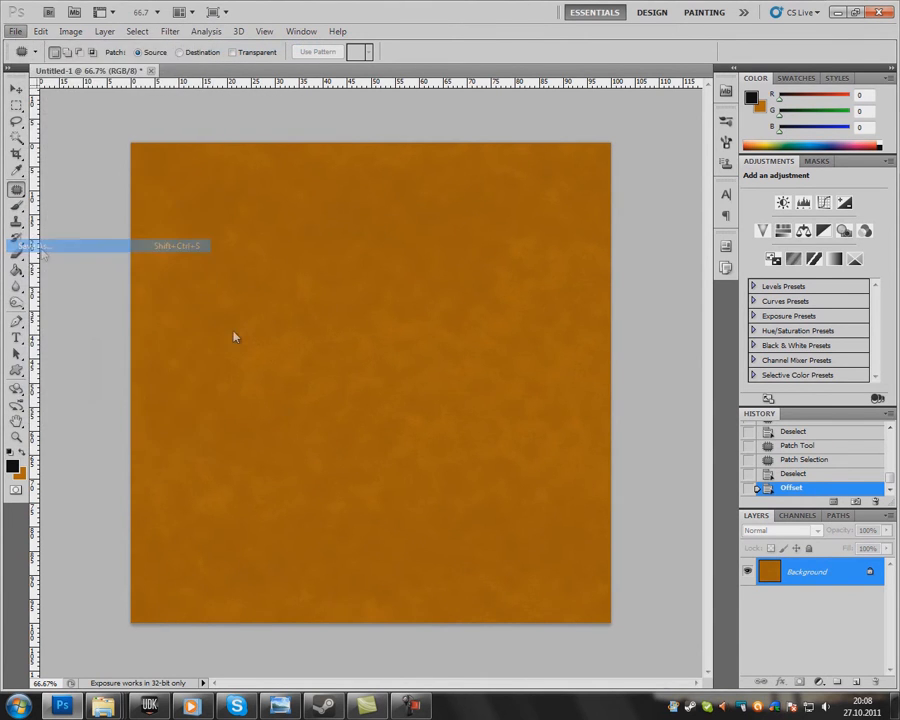
left_click(470, 132)
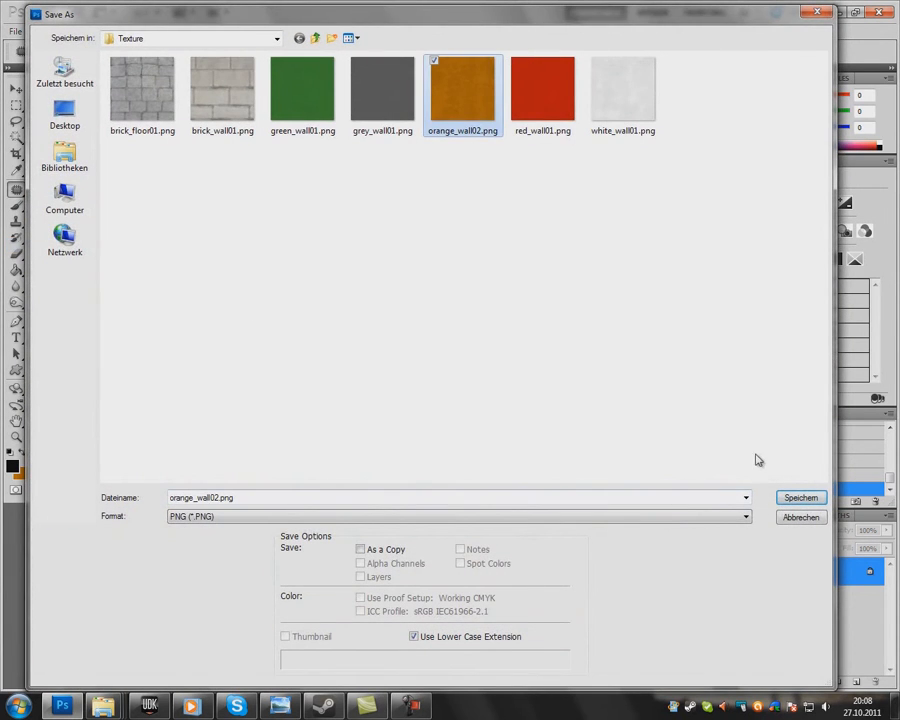
left_click(797, 499)
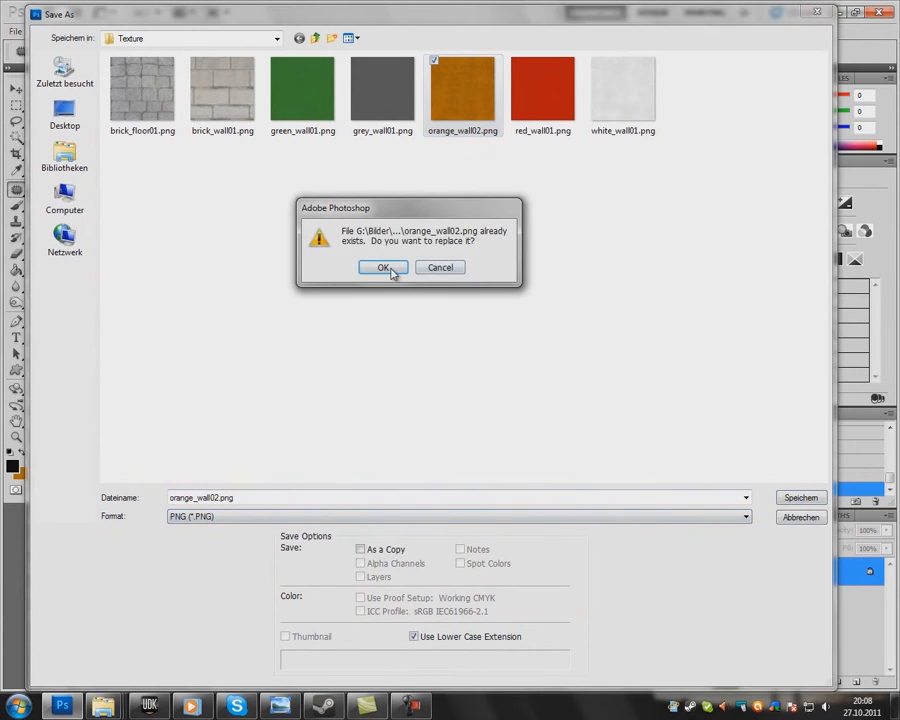
left_click(392, 270)
left_click(487, 237)
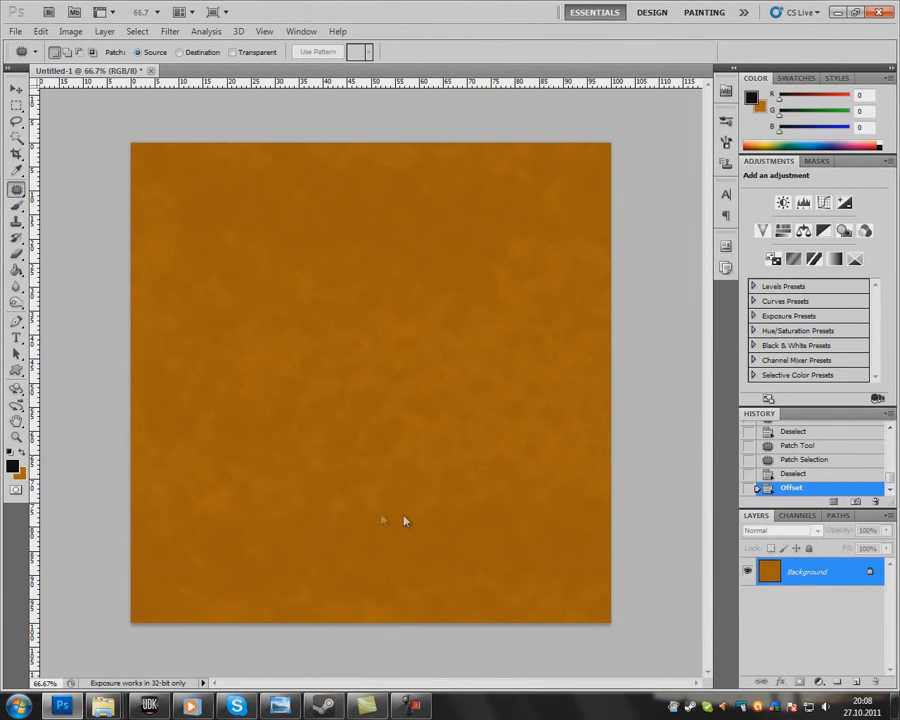
- Launch CrazyBump from the installed programs
left_click(18, 706)
left_click(42, 640)
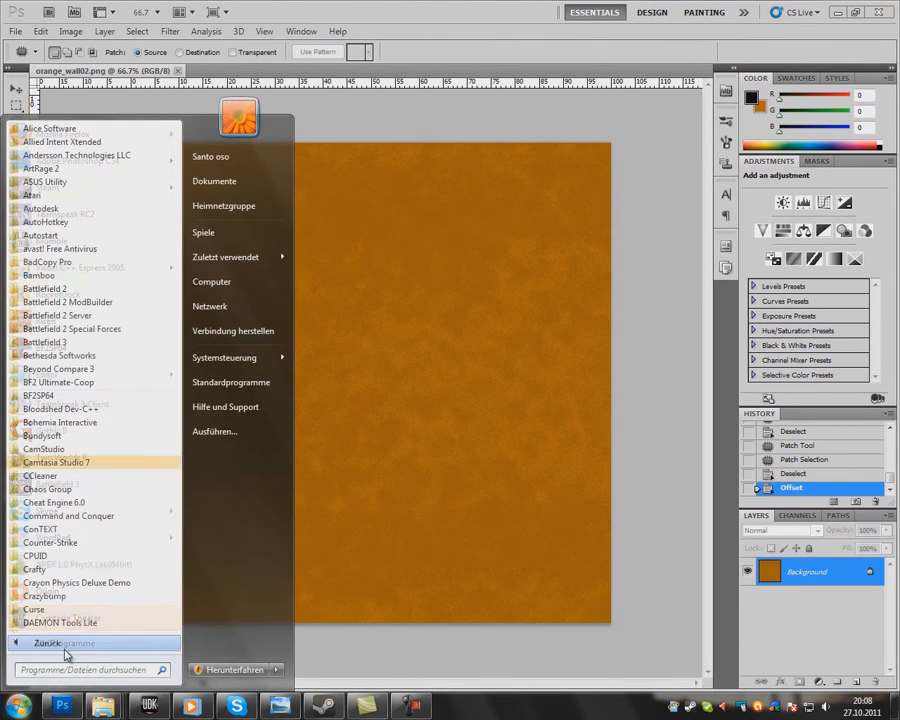
scroll(70, 560, "down", 1)
left_click(50, 556)
left_click(57, 570)
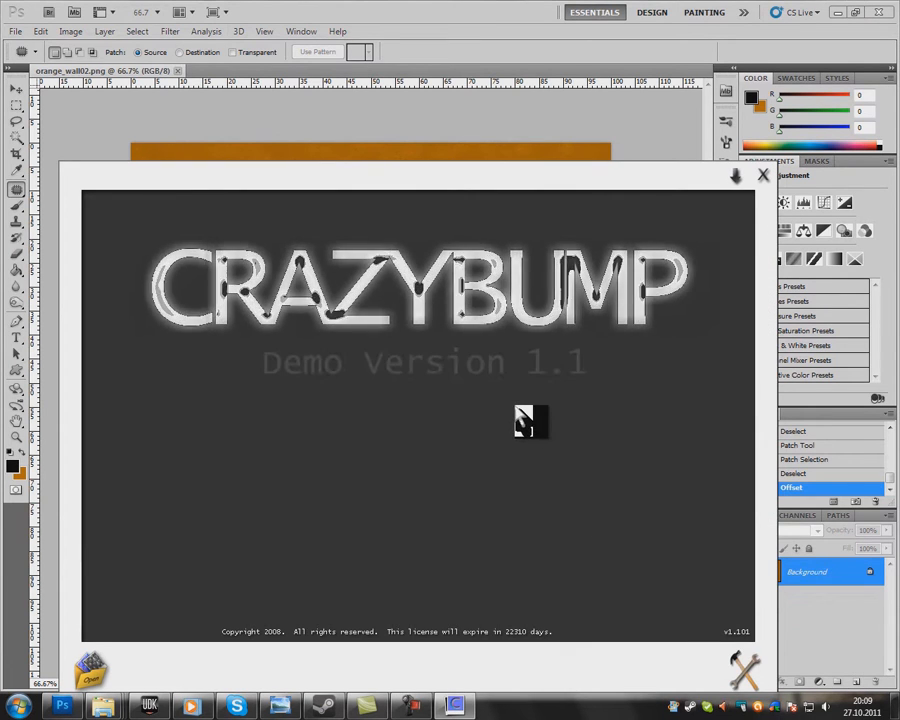
- Load the saved orange wall texture into CrazyBump for shape recognition
left_click(97, 680)
left_click(202, 375)
scroll(546, 398, "down", 1)
left_click(248, 443)
left_click(707, 593)
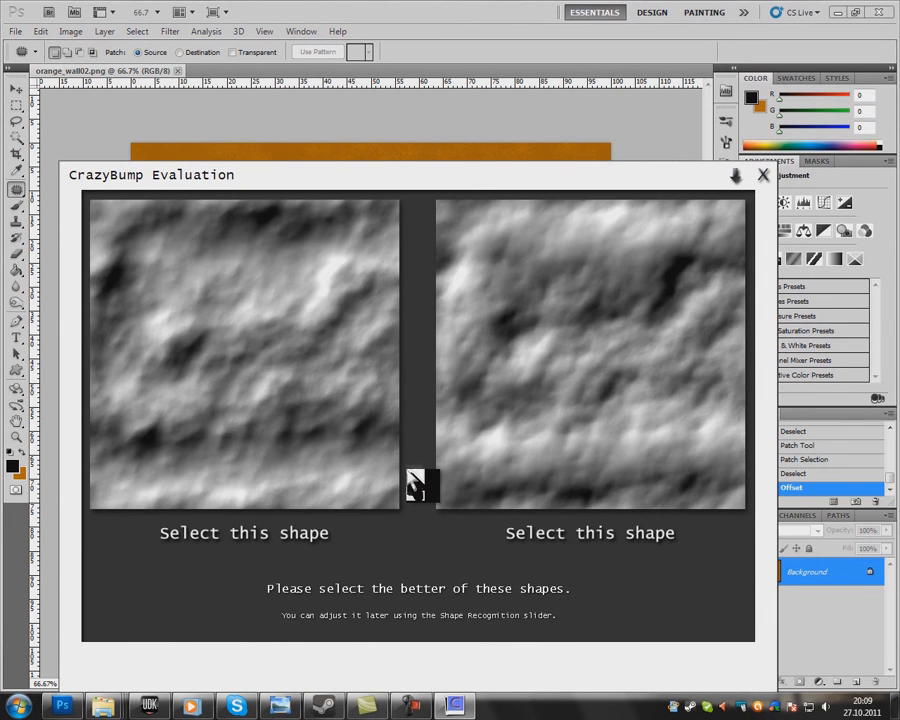
- Choose the right-hand shape for the orange wall's shape recognition and reduce the normal map intensity to 28
left_click_drag(484, 220, 414, 334)
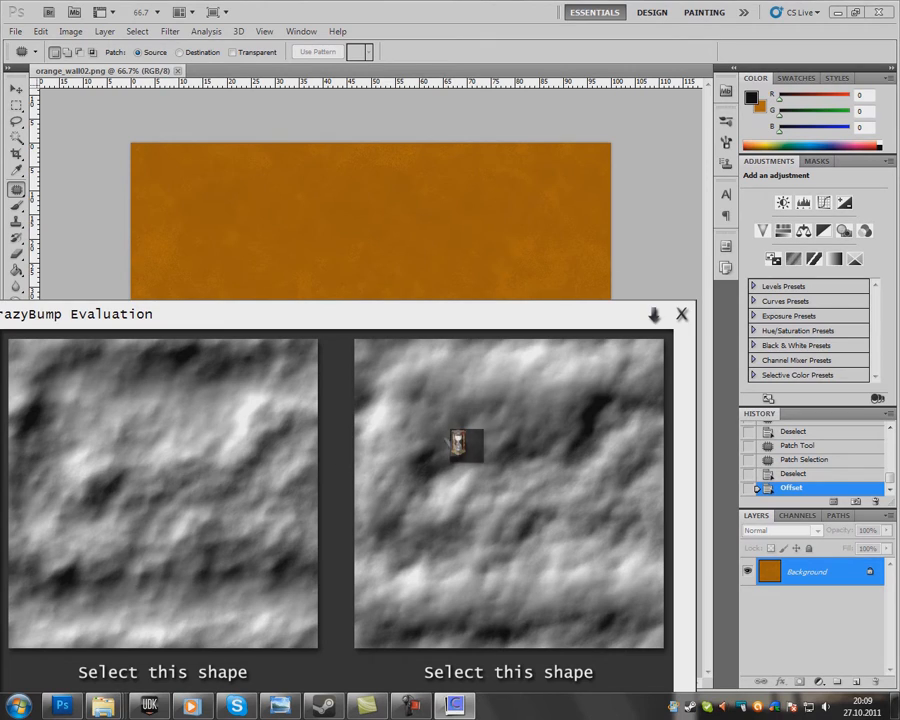
left_click(483, 513)
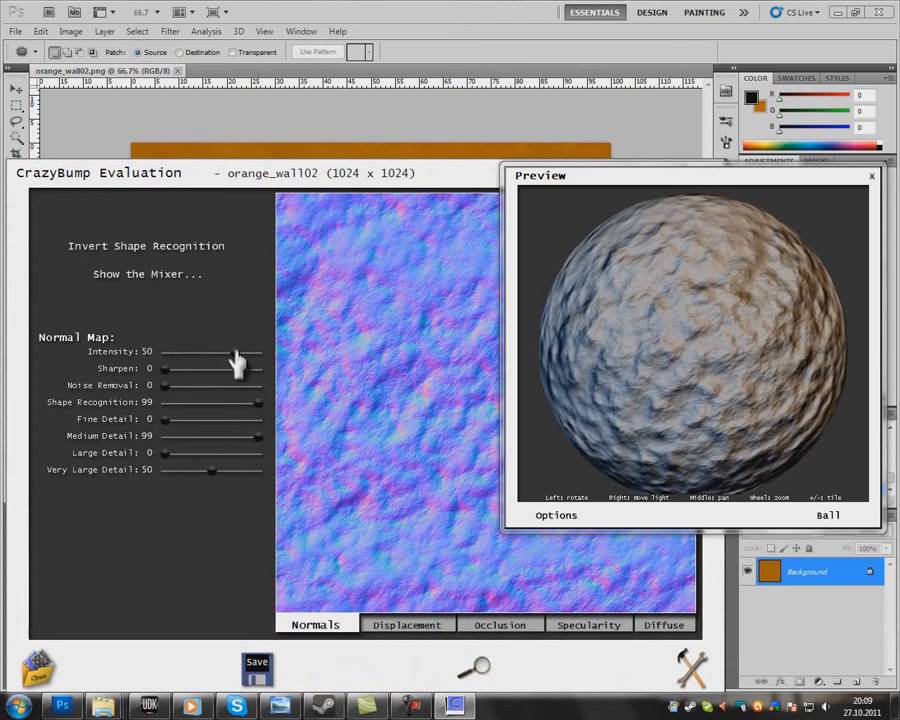
left_click_drag(235, 353, 222, 355)
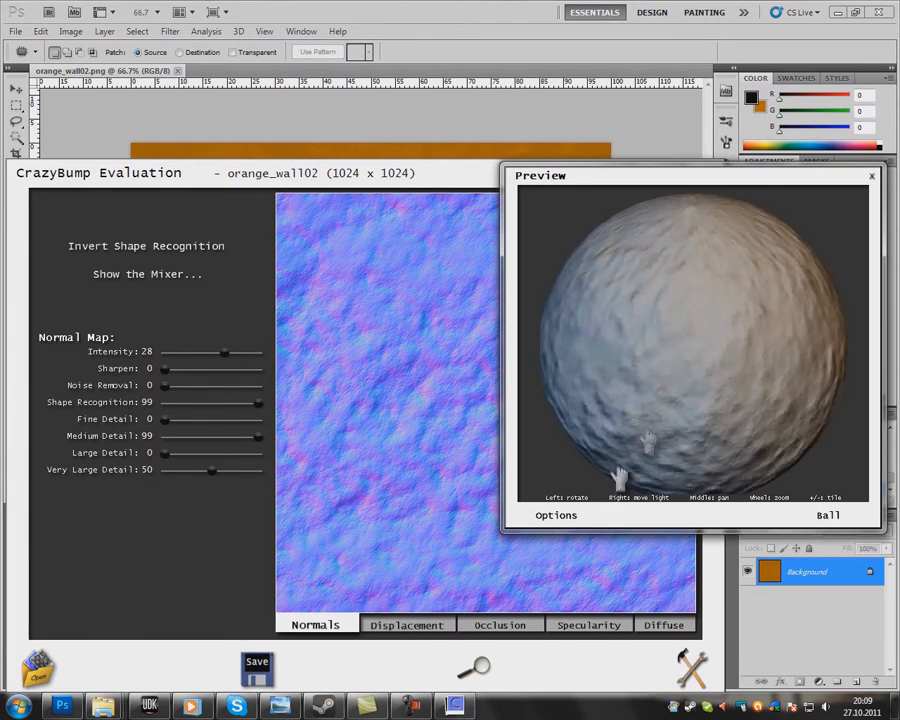
- Switch the 3D preview object to Column, rotate it to inspect the surface, and set the normal map intensity to 20
left_click(829, 518)
left_click(822, 532)
left_click_drag(722, 384, 619, 402)
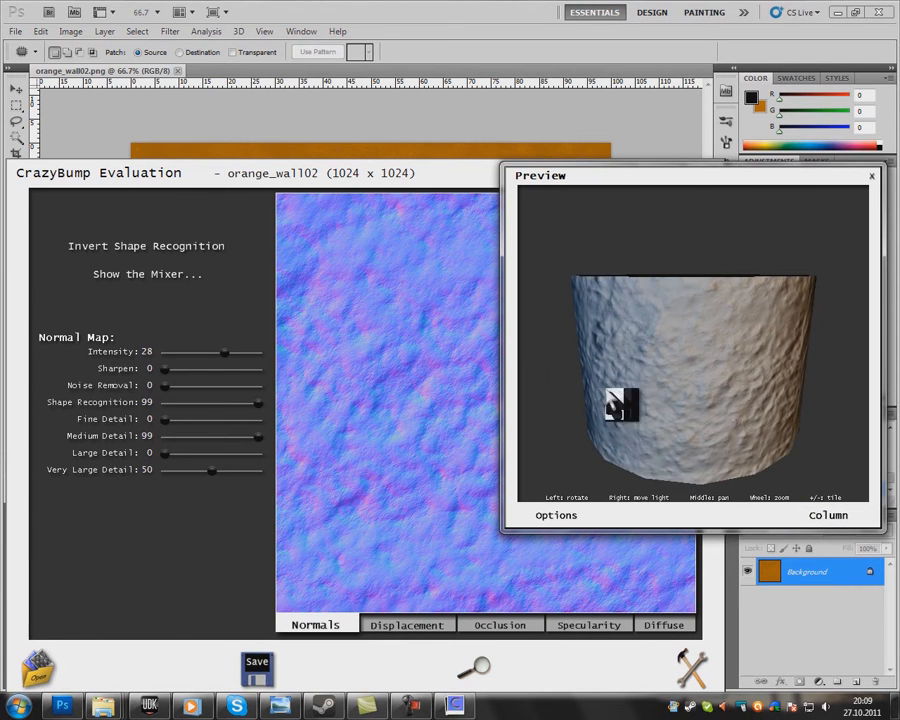
left_click_drag(221, 361, 219, 357)
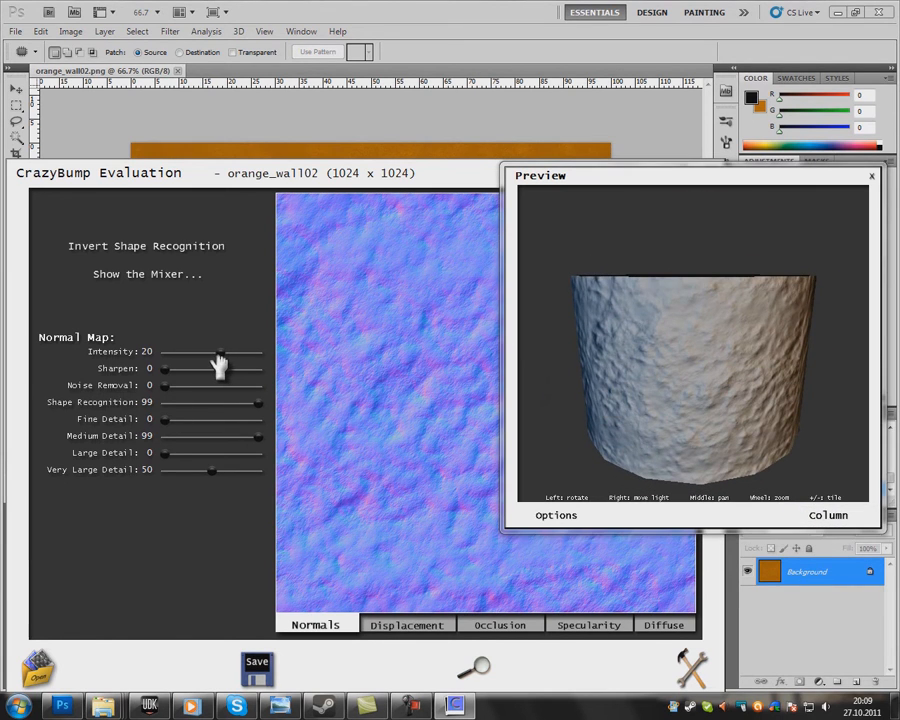
- Save the normals to orange_wall02_NRM.tga in the Texture folder, replacing the existing file
left_click(258, 664)
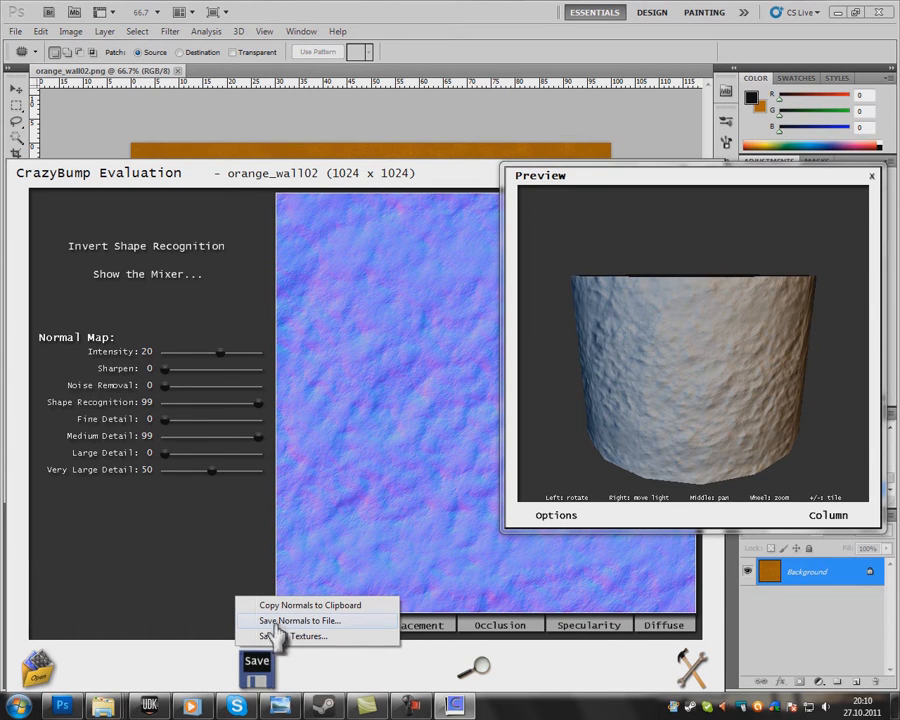
left_click(297, 620)
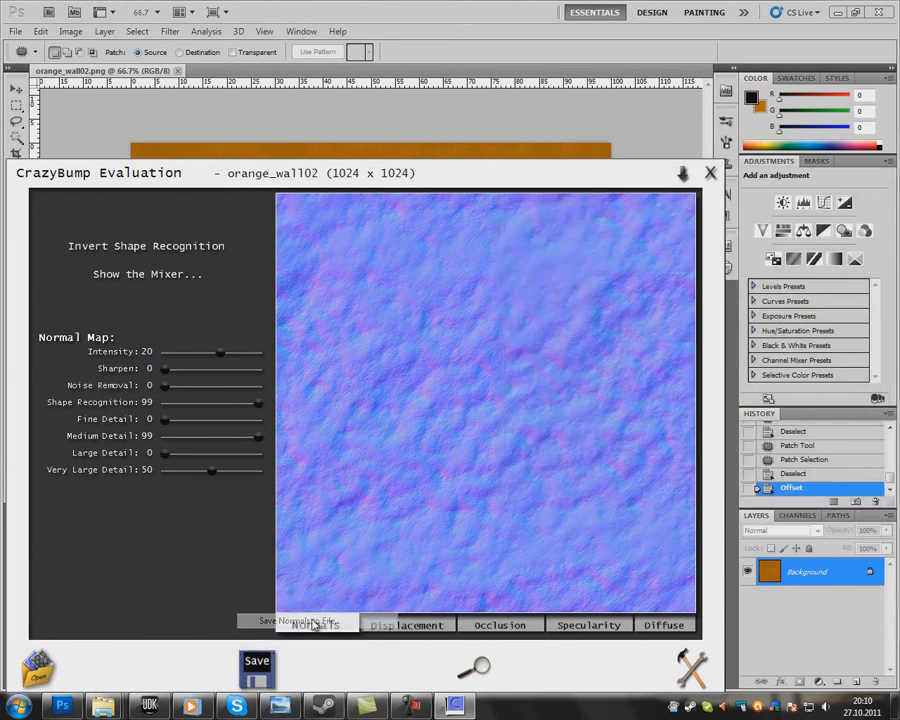
left_click_drag(577, 253, 582, 300)
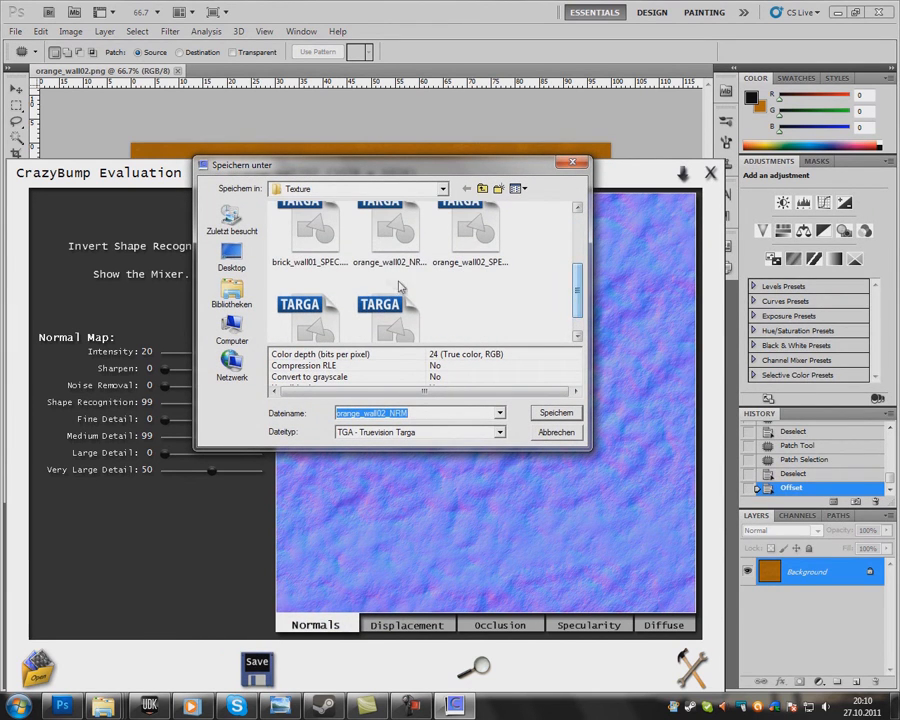
left_click(401, 218)
left_click(556, 413)
left_click(494, 355)
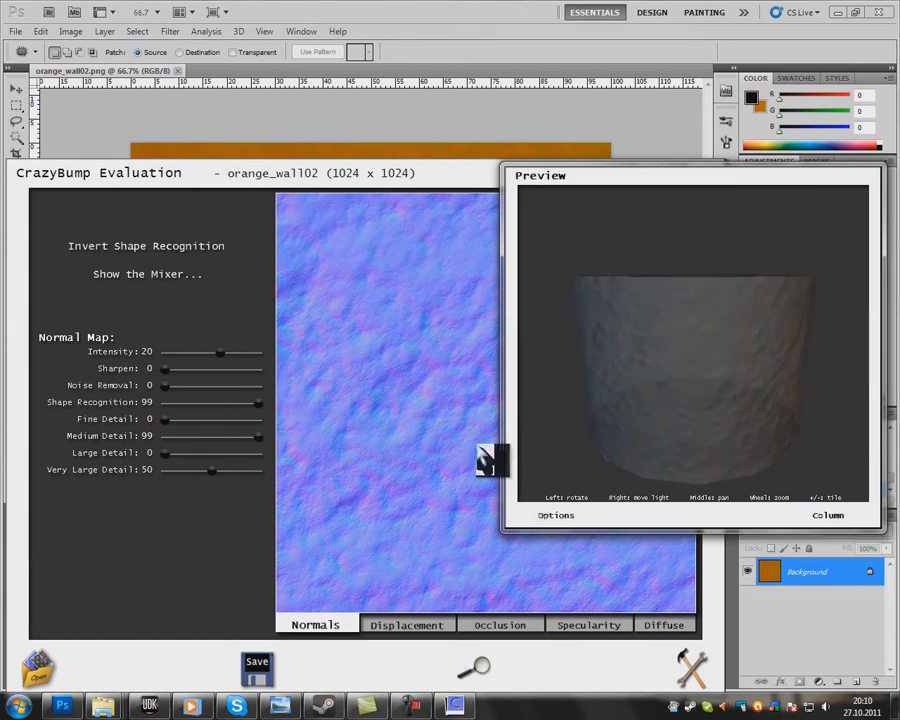
- Show the specularity map without the 3D preview and set its Texture Influence to 10 and Brightness to 42
left_click(585, 625)
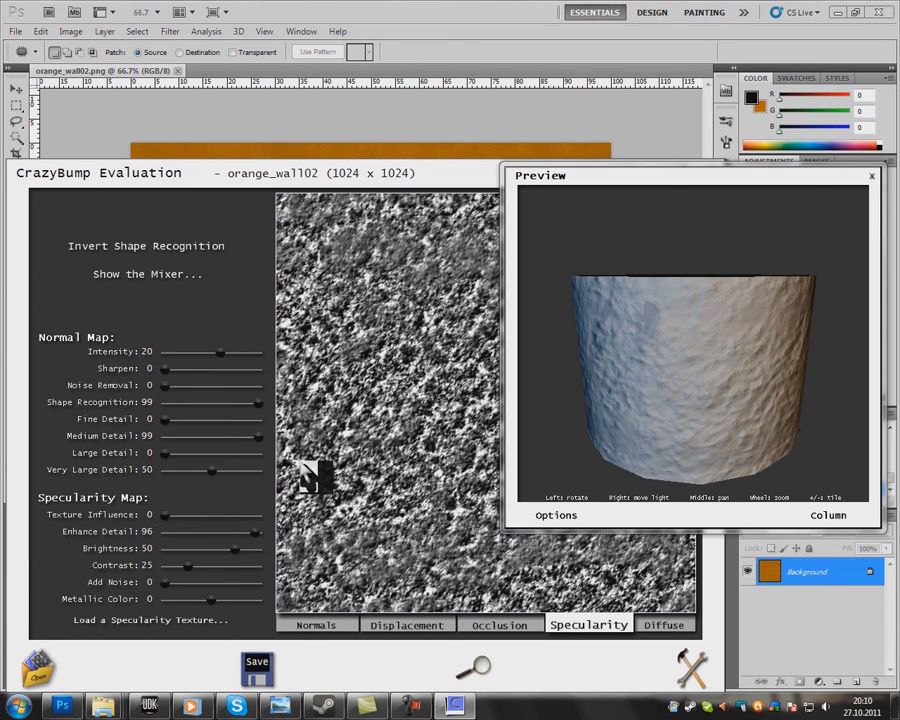
left_click(871, 176)
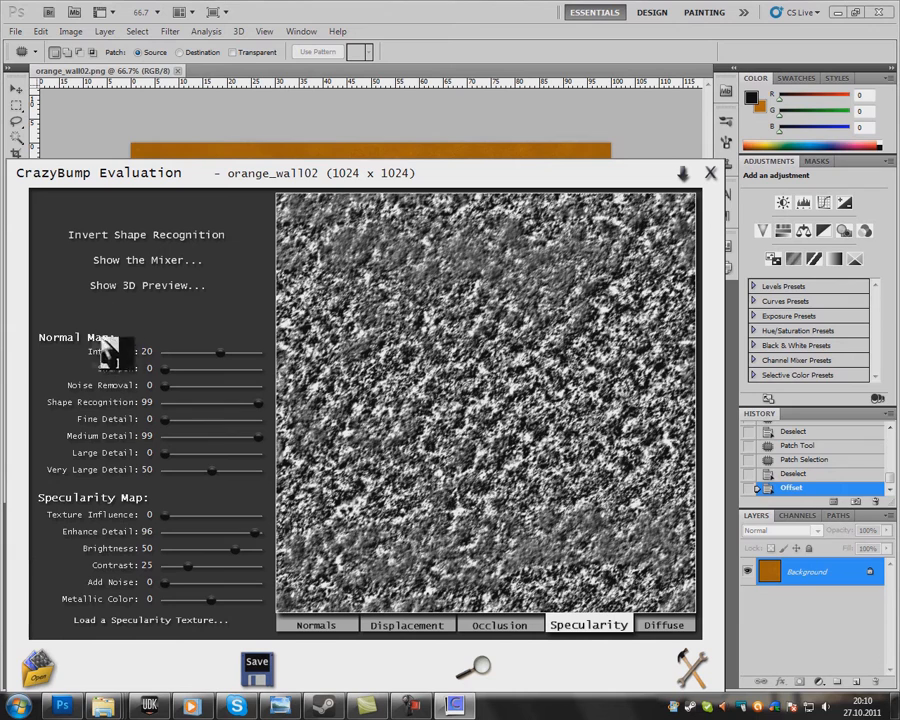
left_click_drag(169, 520, 176, 528)
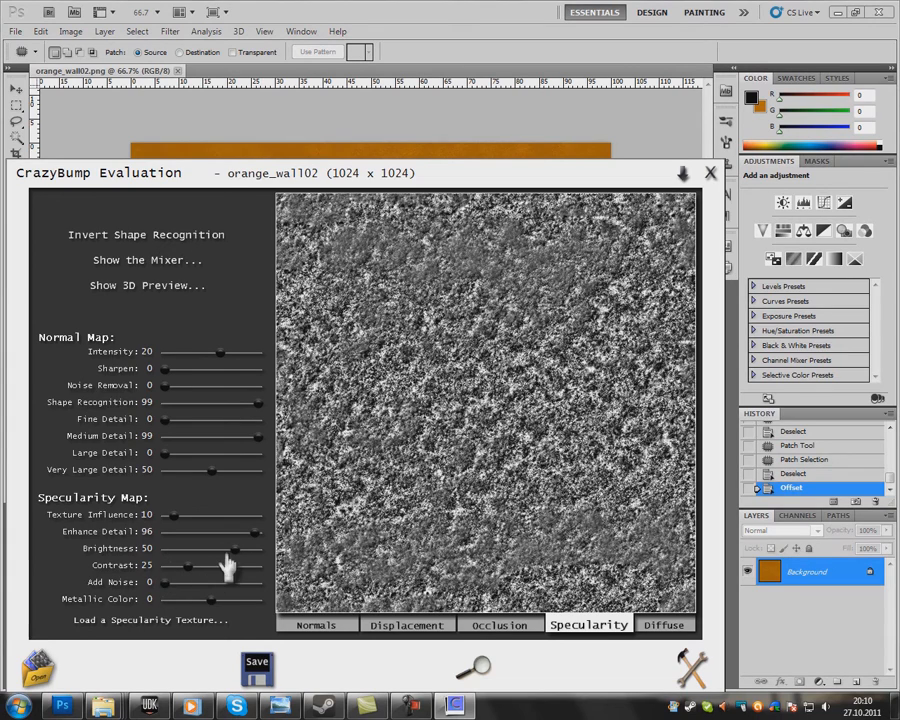
left_click_drag(230, 562, 229, 563)
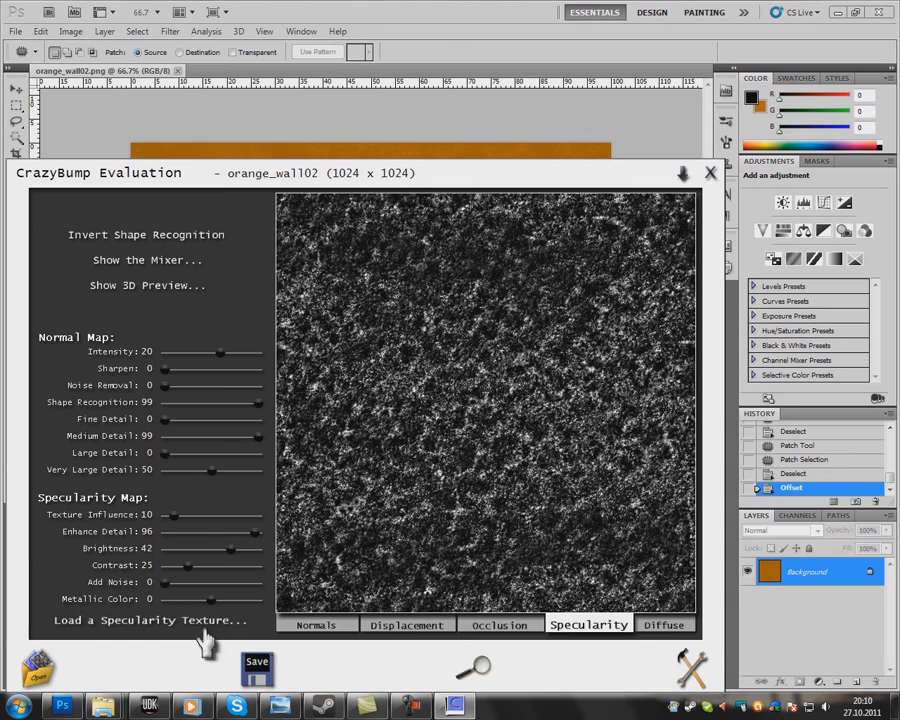
- Save the specularity map to orange_wall02_SPEC.tga in the Texture folder, replacing the existing file
left_click(257, 664)
left_click(304, 636)
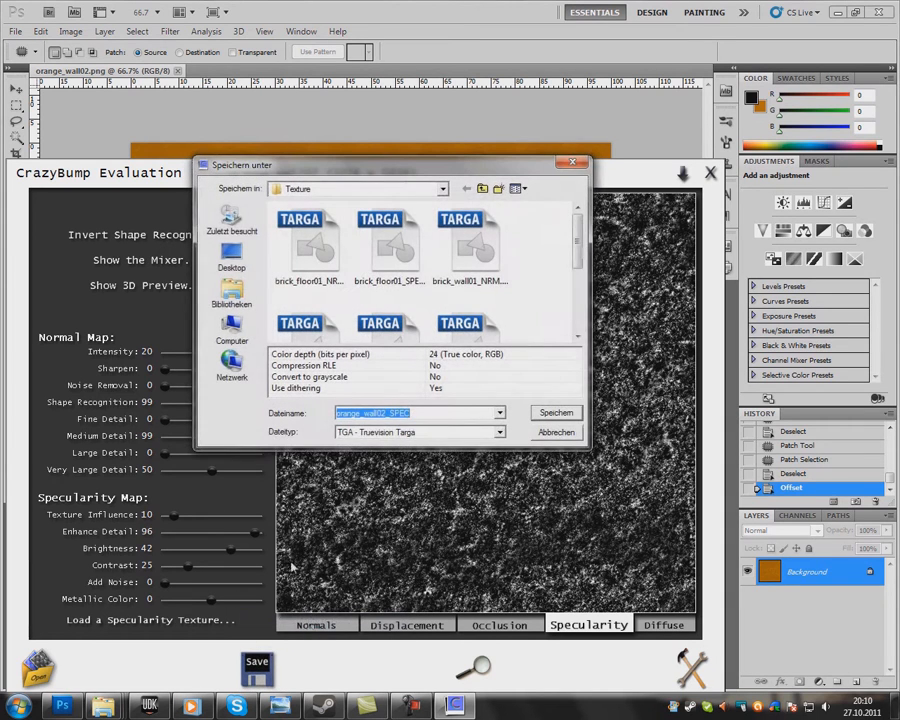
left_click_drag(576, 248, 573, 318)
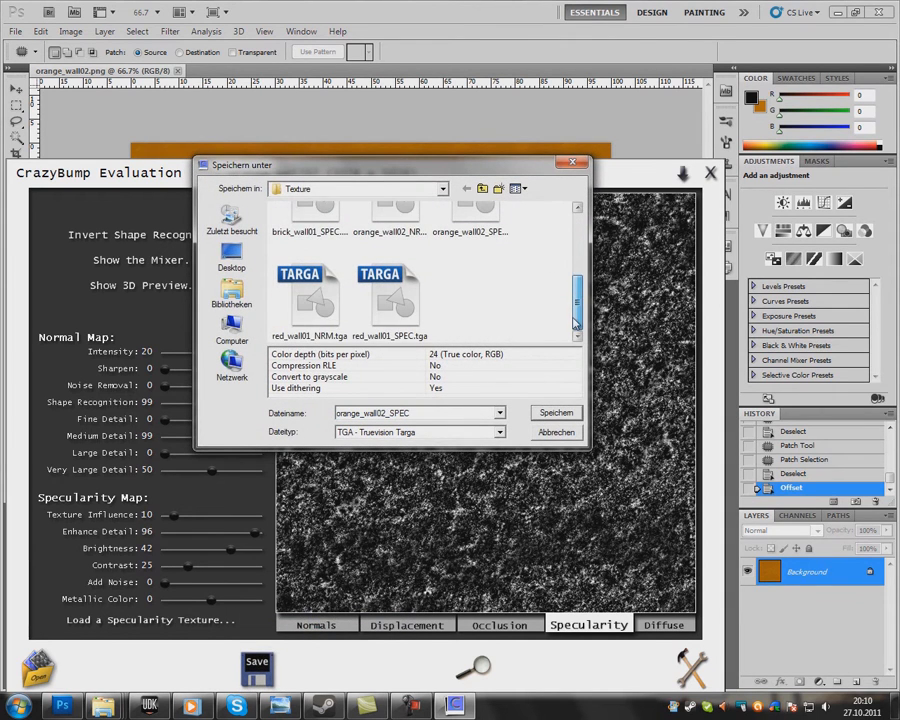
left_click(472, 222)
left_click(555, 412)
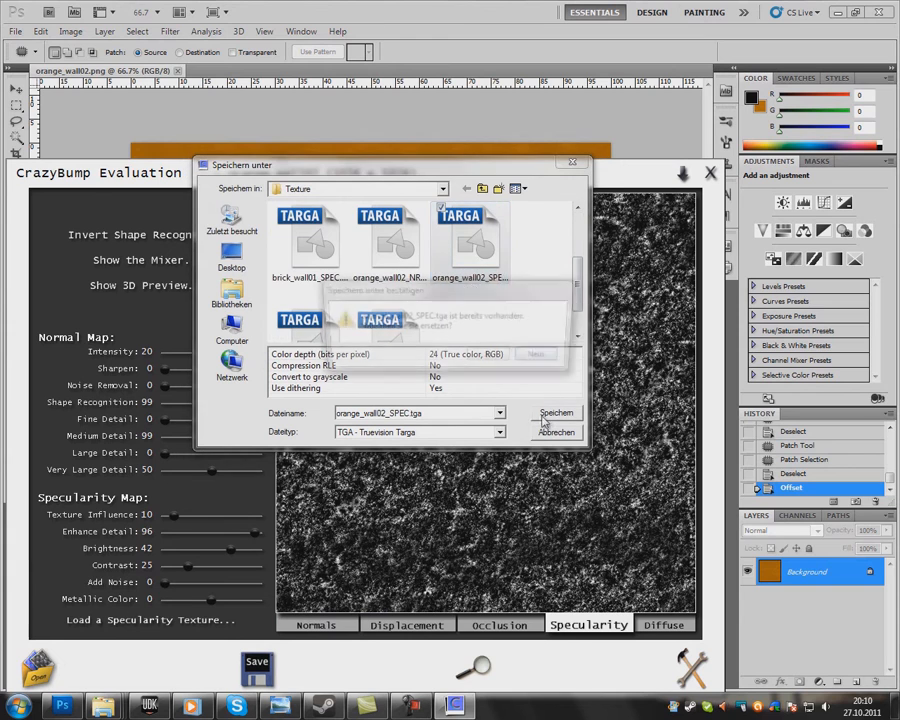
left_click(490, 358)
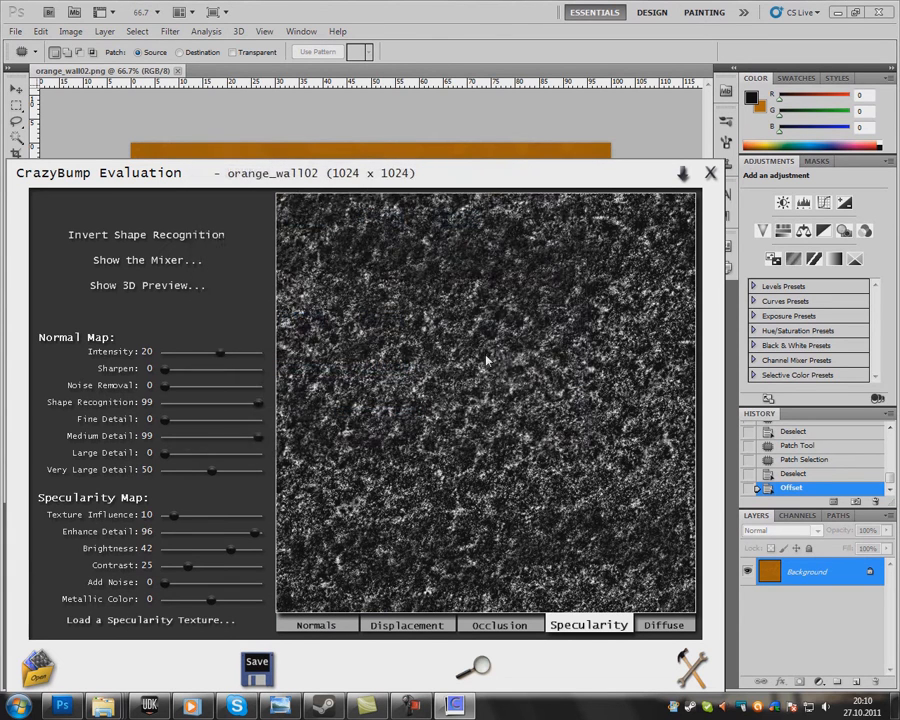
- Close CrazyBump, switch to the Unreal Development Kit level DM-Test, and open the Content Browser
left_click(709, 174)
left_click(164, 706)
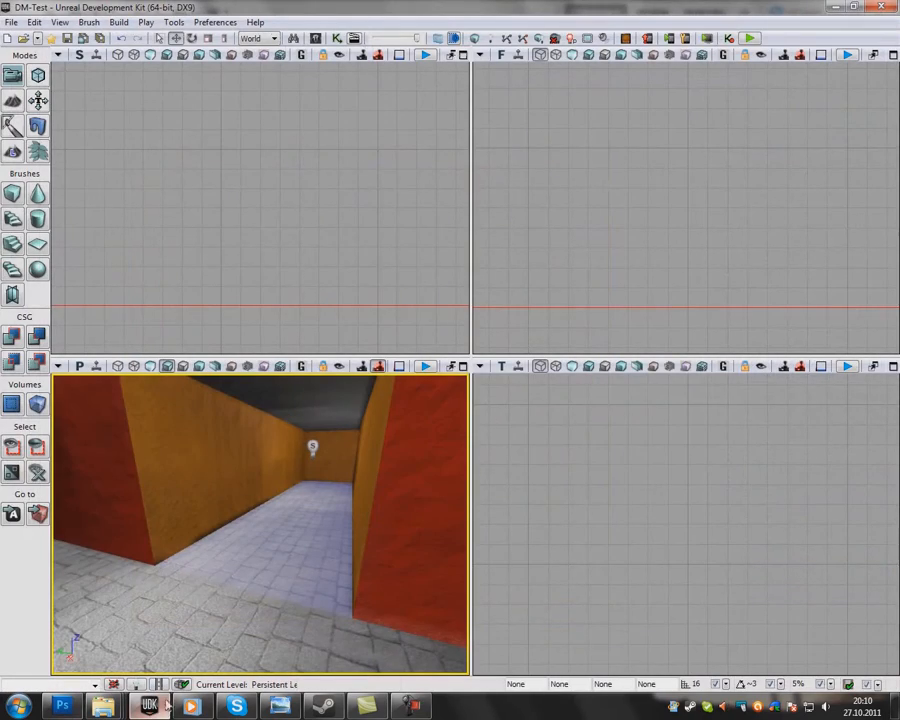
left_click_drag(163, 428, 241, 380)
left_click(316, 38)
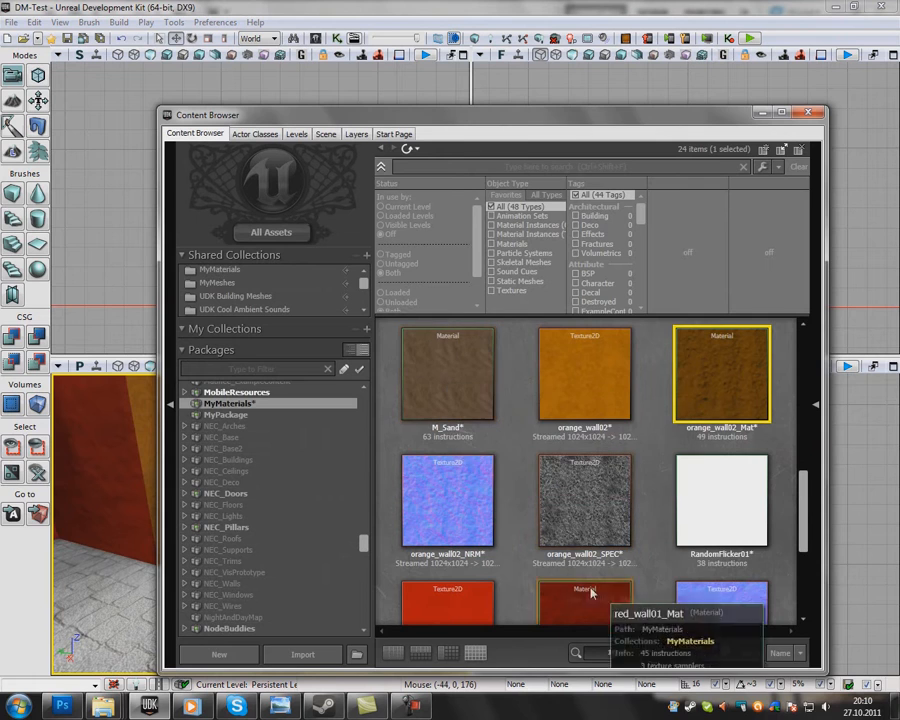
- Force-delete the old orange_wall02, orange_wall02_Mat, orange_wall02_NRM and orange_wall02_SPEC assets from the MyMaterials package
left_click(447, 500)
left_click(590, 505, "ctrl")
left_click(584, 375, "ctrl")
left_click(720, 375, "ctrl")
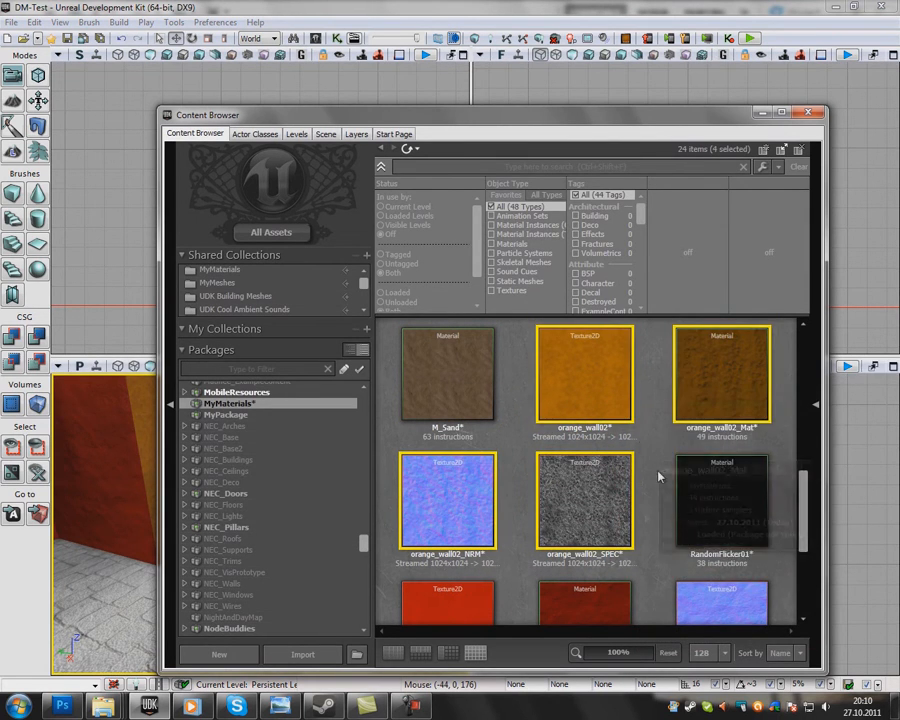
right_click(590, 512)
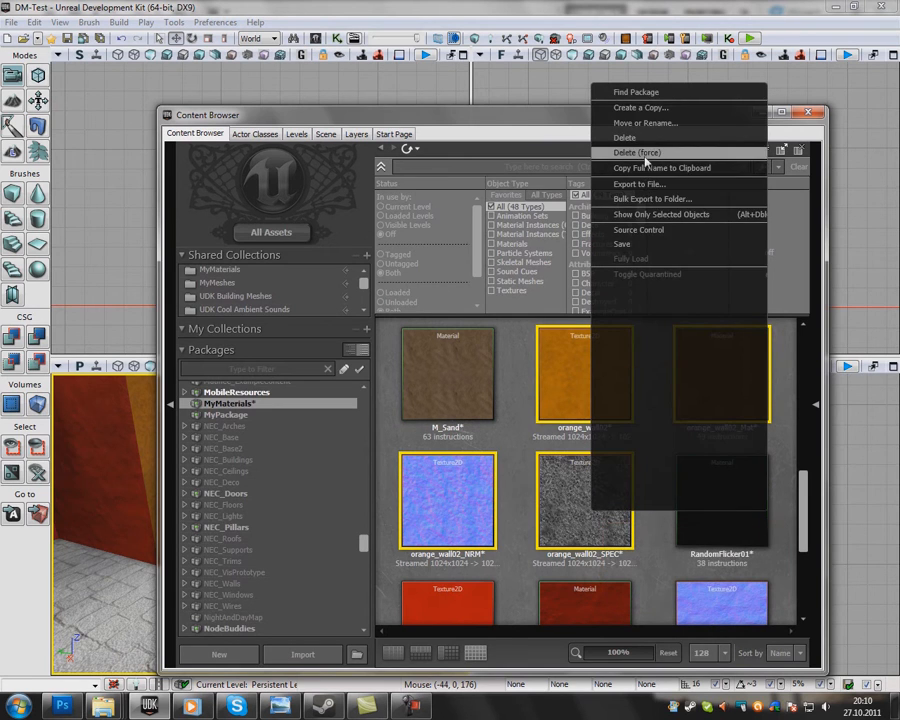
left_click(645, 158)
left_click(412, 419)
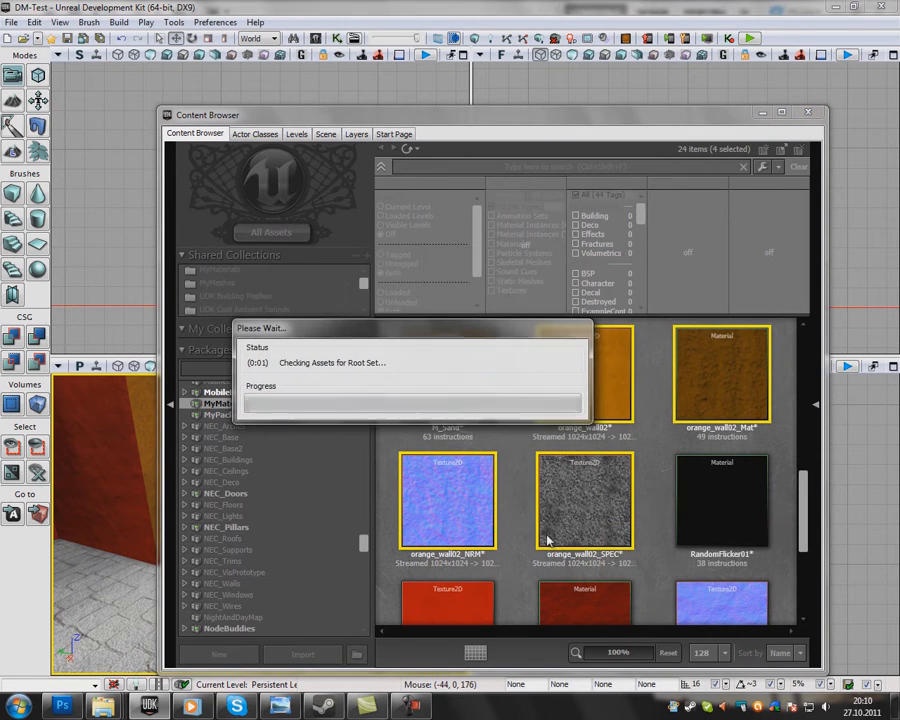
- Import orange_wall02.png, orange_wall02_NRM.tga and orange_wall02_SPEC.tga into the MyMaterials package with the default import options
right_click(518, 427)
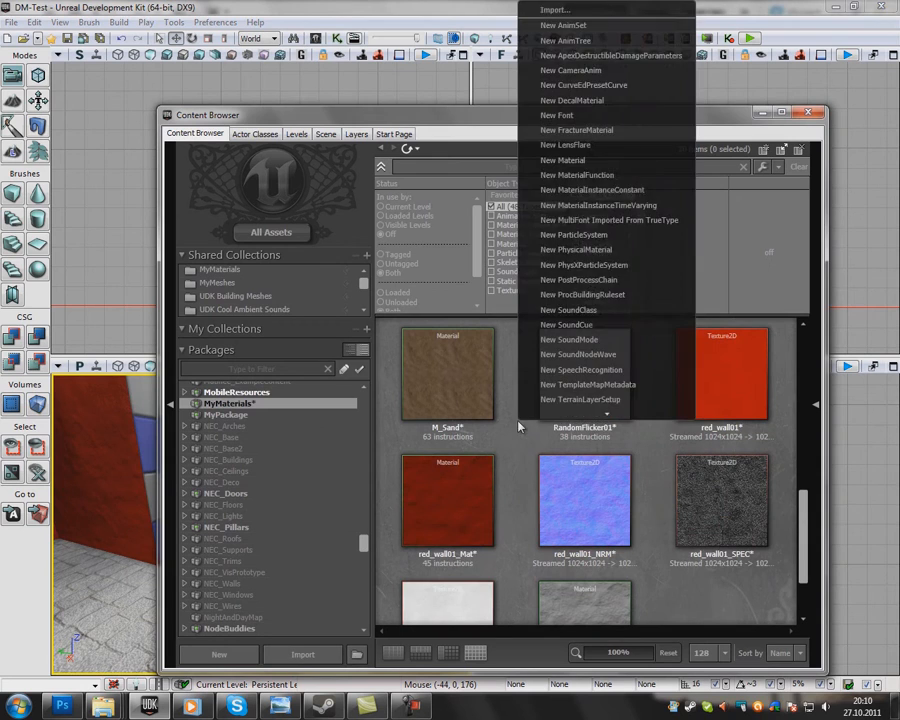
left_click(507, 491)
left_click(299, 652)
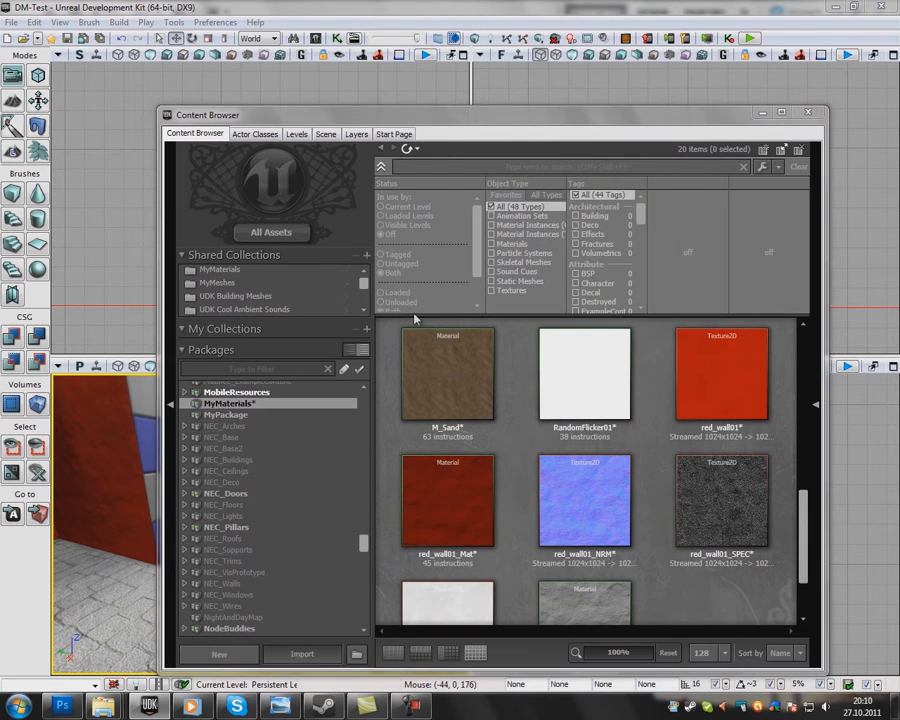
scroll(422, 237, "down", 3)
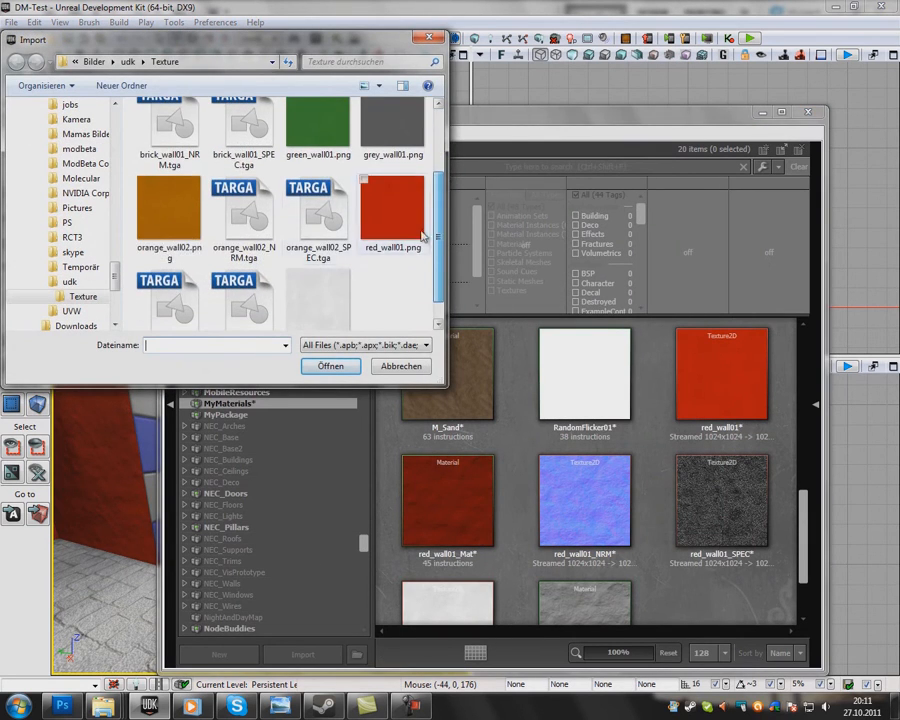
left_click(318, 221, "shift")
left_click(328, 370)
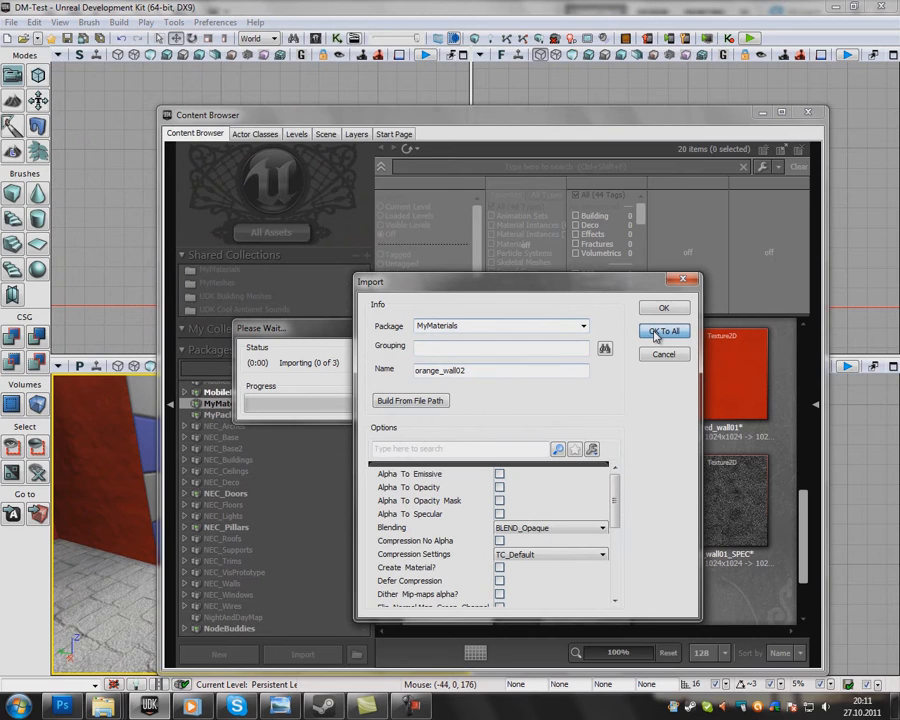
left_click(656, 333)
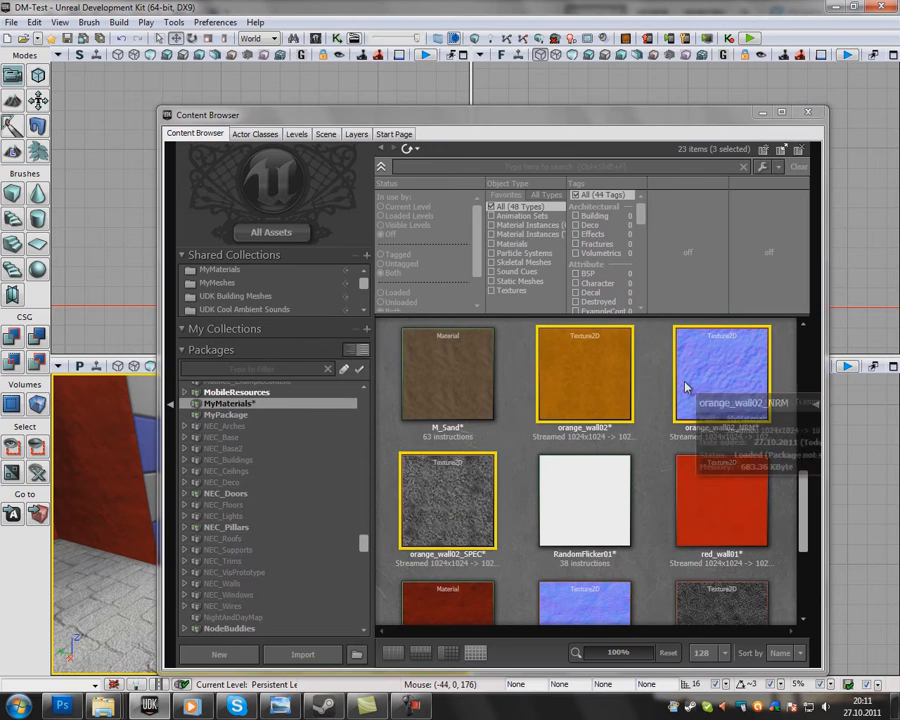
- Create a new material named orange_wall02_Mat in MyMaterials from the orange_wall02 texture
left_click(597, 373)
right_click(597, 378)
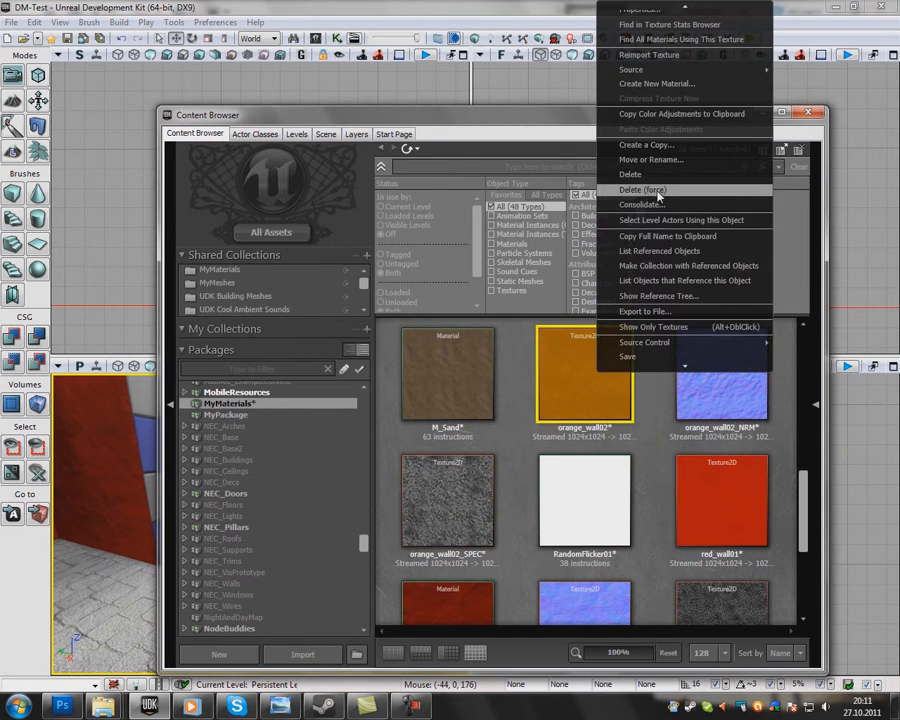
left_click(651, 85)
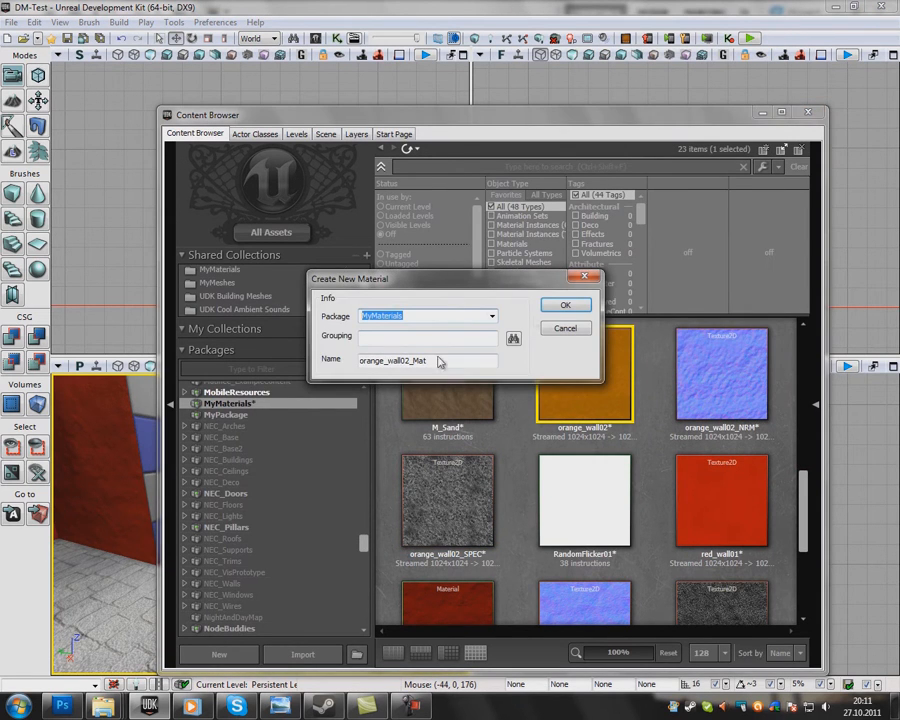
left_click(566, 306)
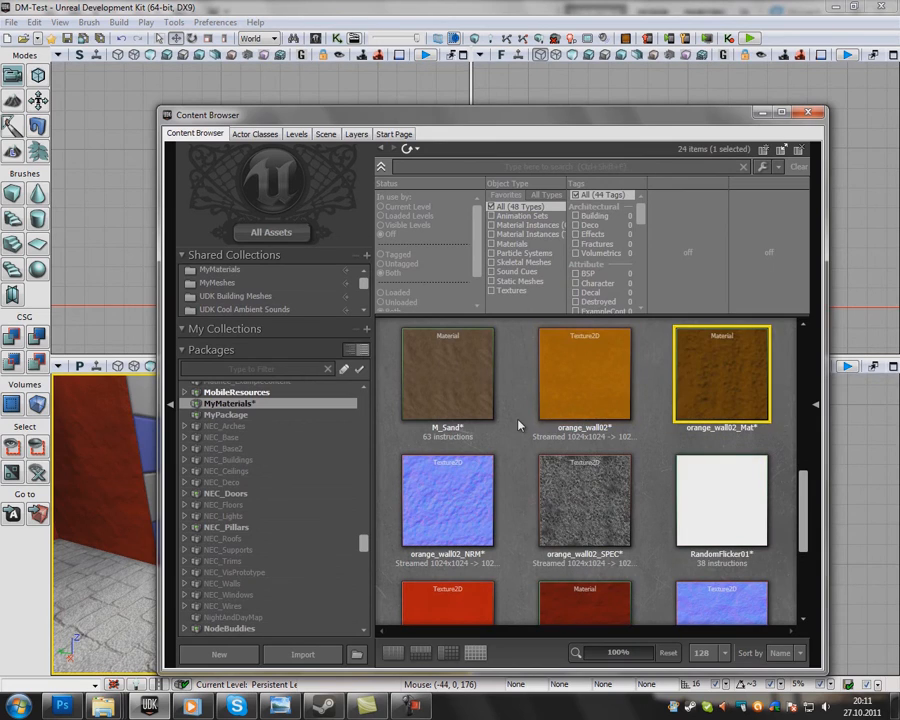
- Open orange_wall02_Mat for editing, connect its orange texture sample to Diffuse, and connect a new orange_wall02_SPEC sample to Specular
double_click(732, 387)
left_click_drag(322, 86, 412, 103)
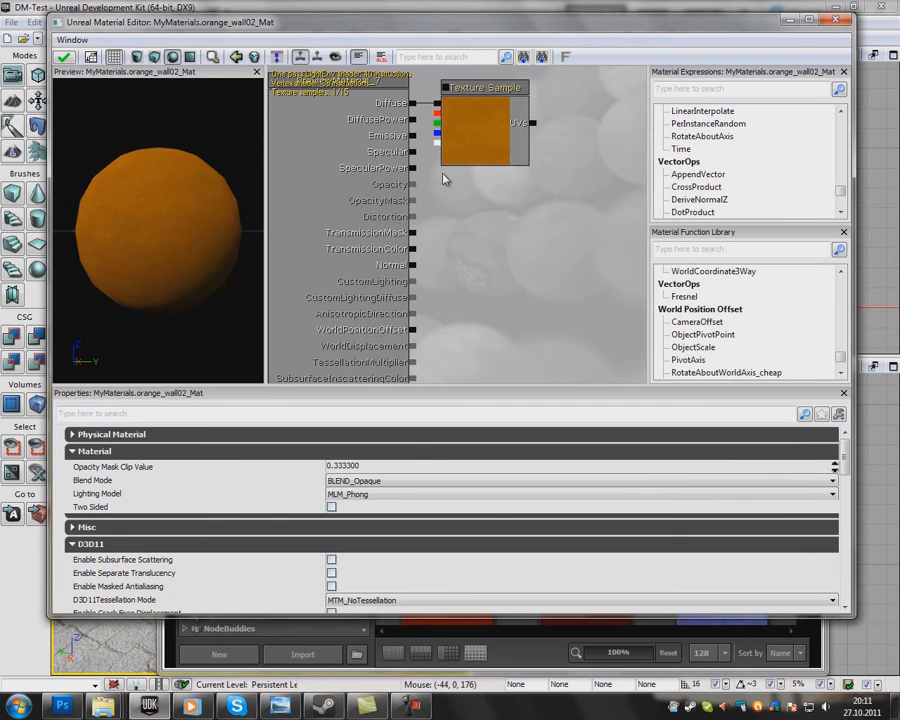
key("t")
left_click(443, 177)
left_click_drag(437, 197, 411, 153)
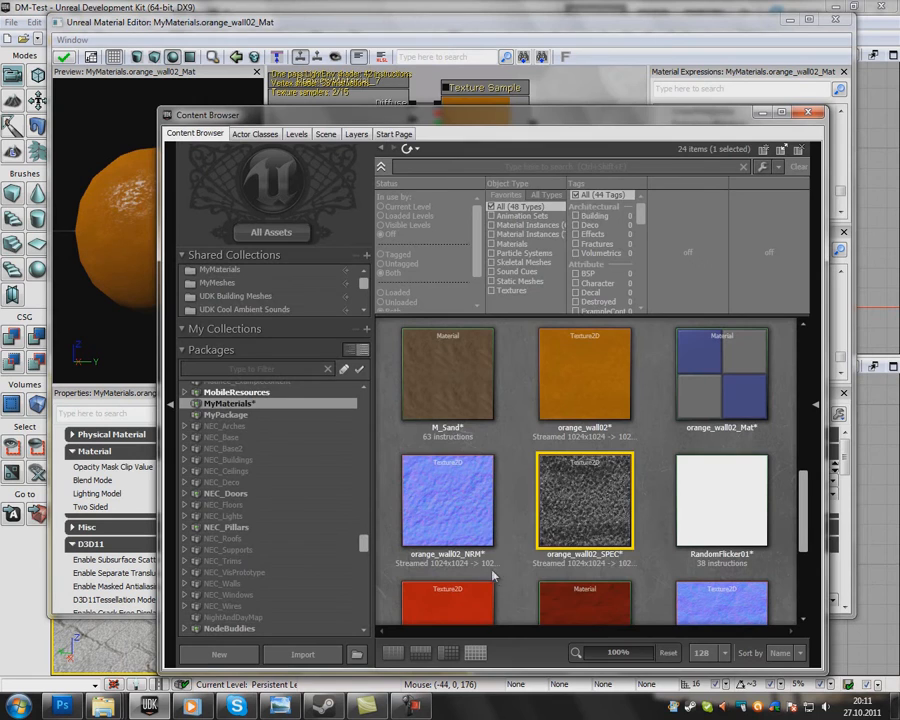
- Add a texture sample of orange_wall02_NRM to the material and connect it to Normal
left_click(447, 500)
left_click(446, 32)
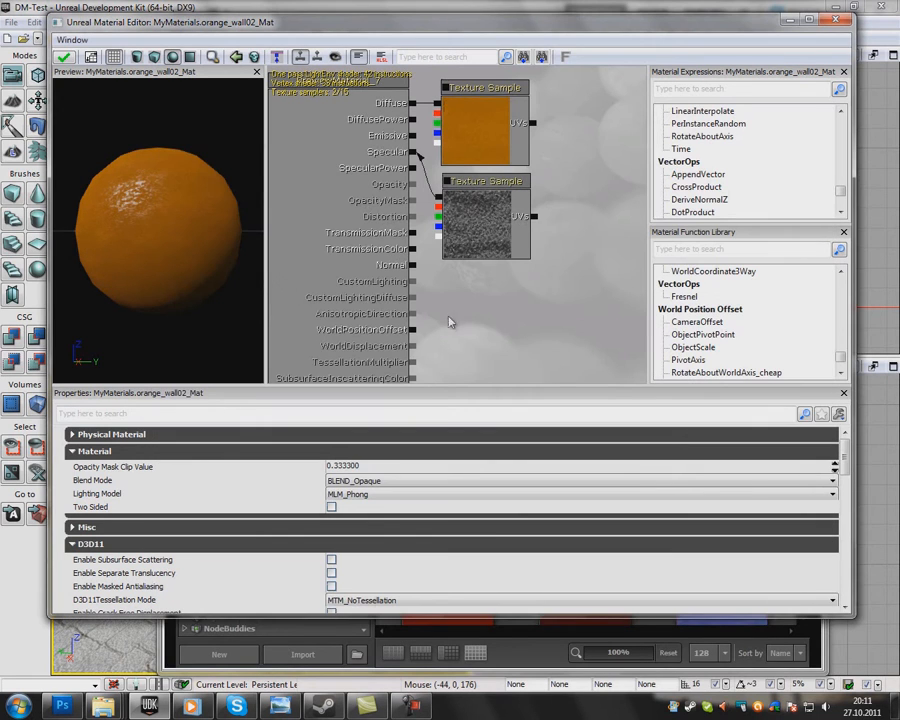
key("t")
left_click(444, 268)
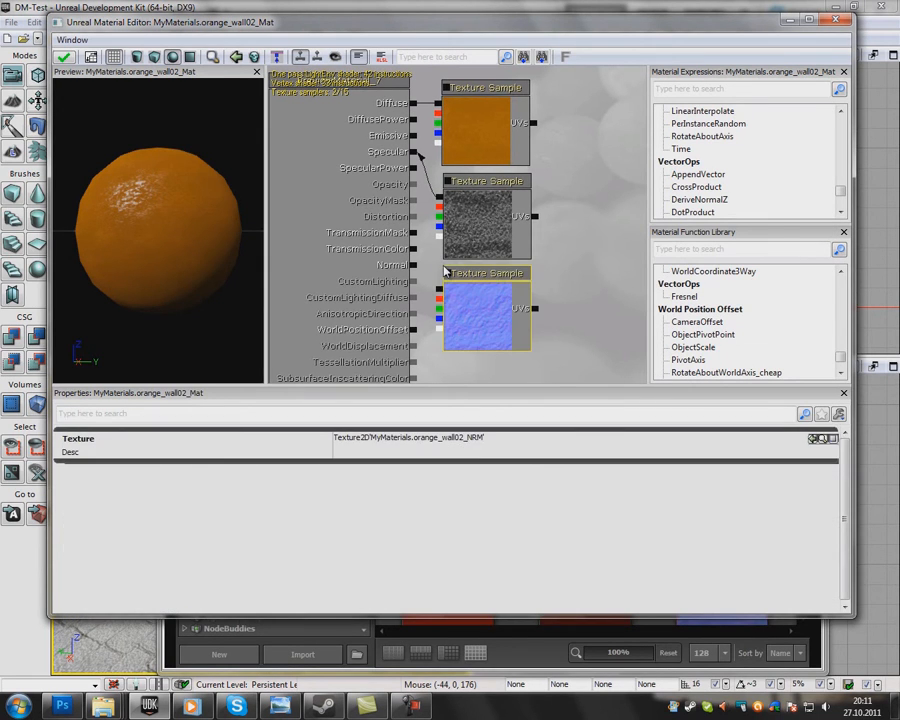
left_click_drag(438, 290, 426, 266)
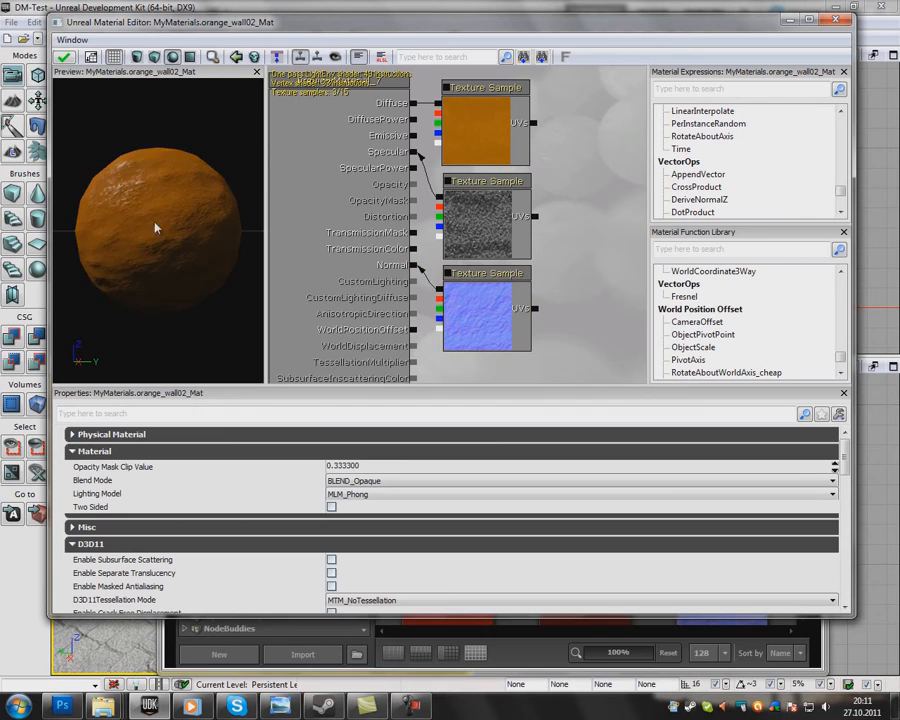
- Close the Material Editor and apply the changes made to orange_wall02_Mat
left_click(837, 20)
left_click(426, 377)
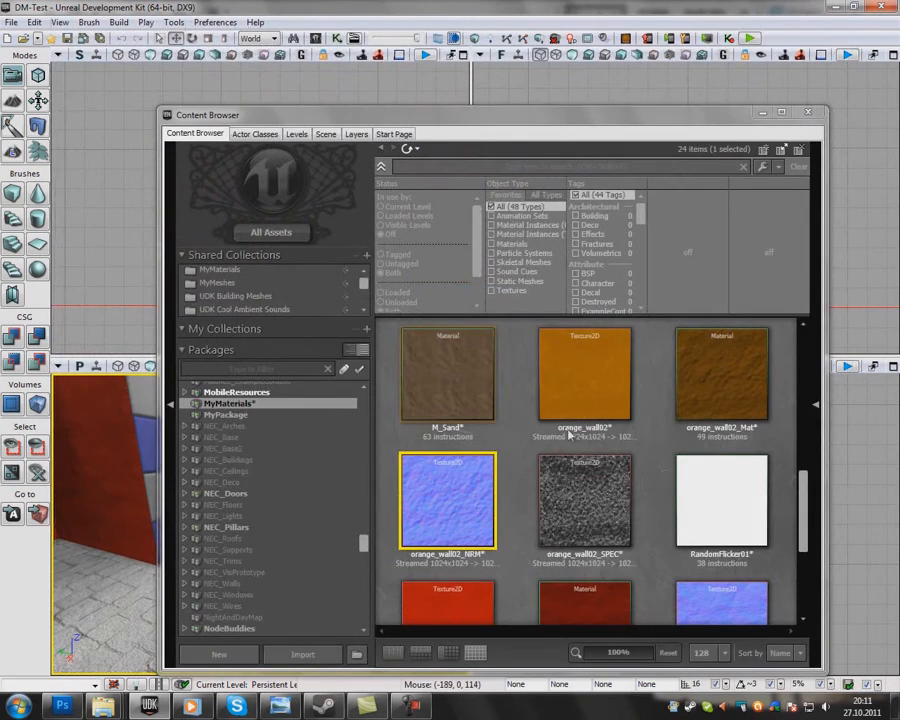
- Apply orange_wall02_Mat from the MyMaterials package to the blue-and-white checkered side and end walls of the corridor, and clear the surface selection
left_click(579, 388)
left_click(738, 391)
left_click(808, 113)
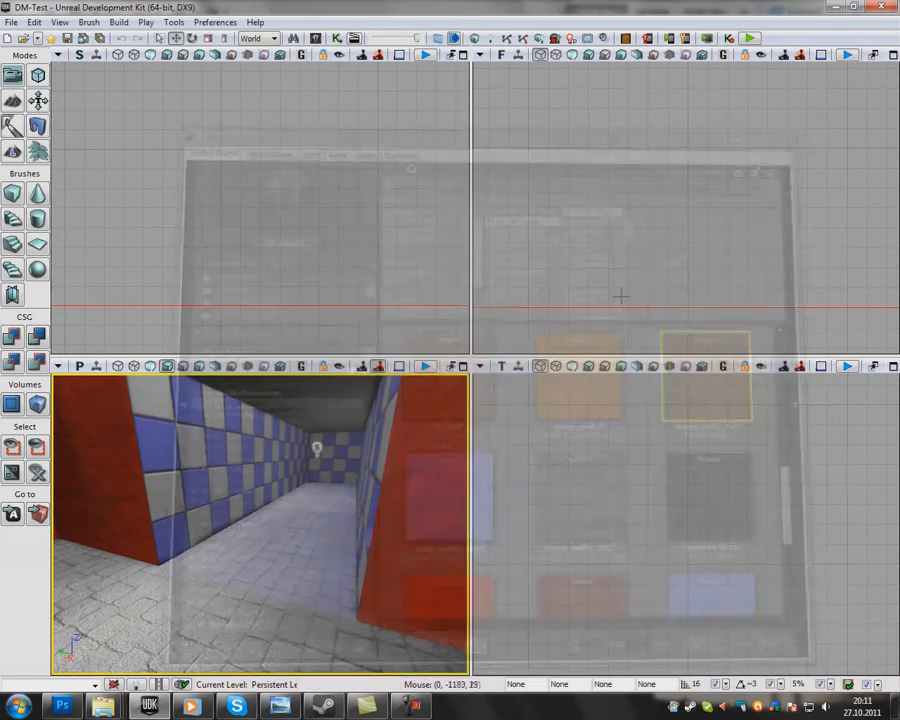
left_click(247, 456)
left_click(327, 452, "ctrl")
left_click(363, 459, "ctrl")
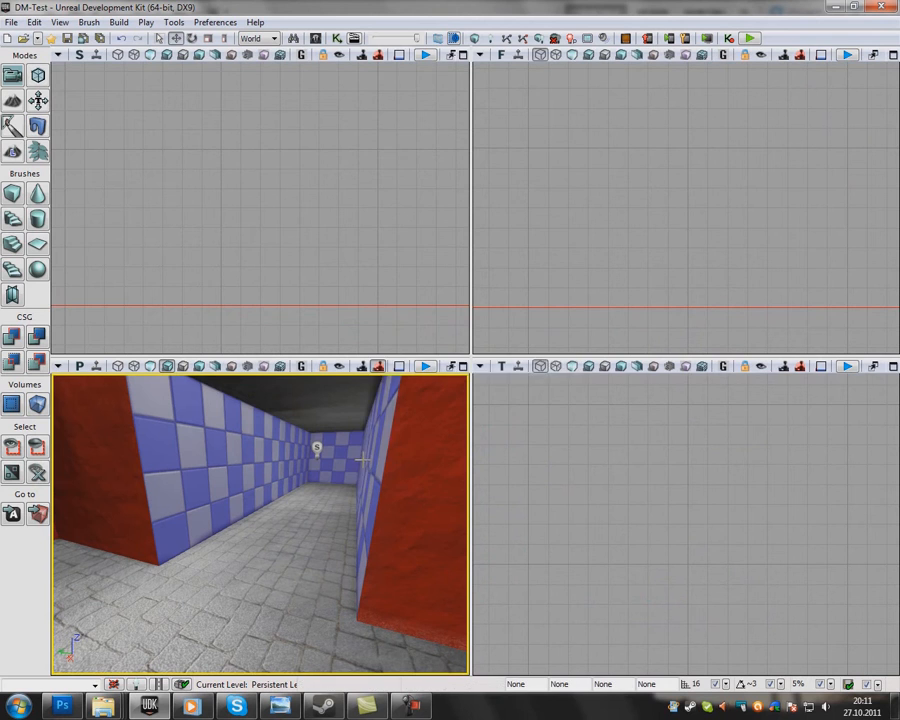
right_click(365, 457)
left_click(424, 310)
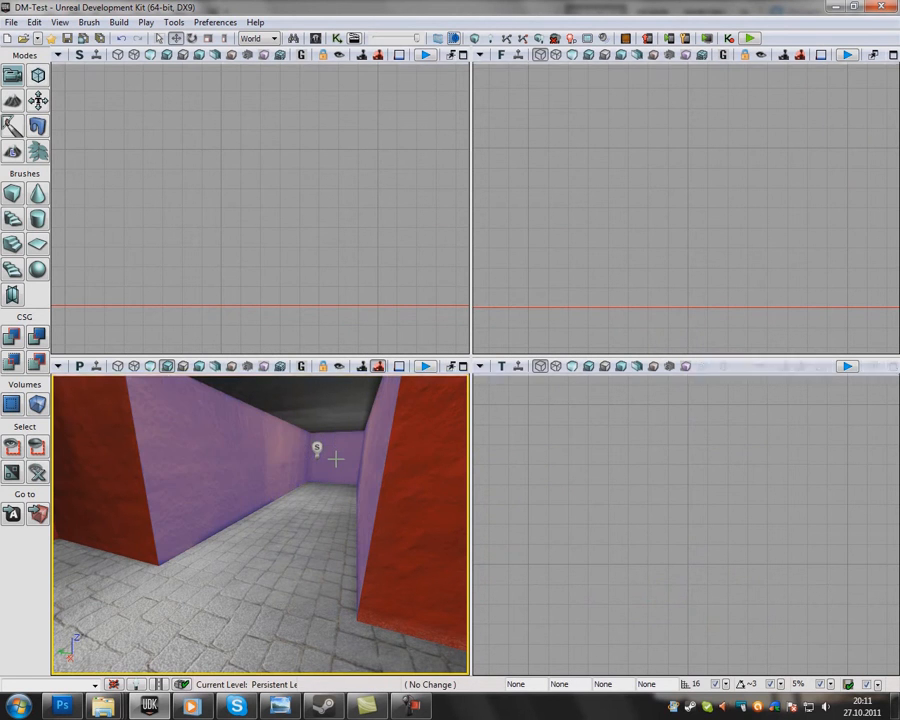
left_click_drag(430, 552, 442, 534)
left_click(536, 472)
- Play the level from the corridor floor, examine the orange walls up close and from both ends, and exit the preview
left_click_drag(320, 525, 175, 678)
right_click(162, 606)
left_click(177, 604)
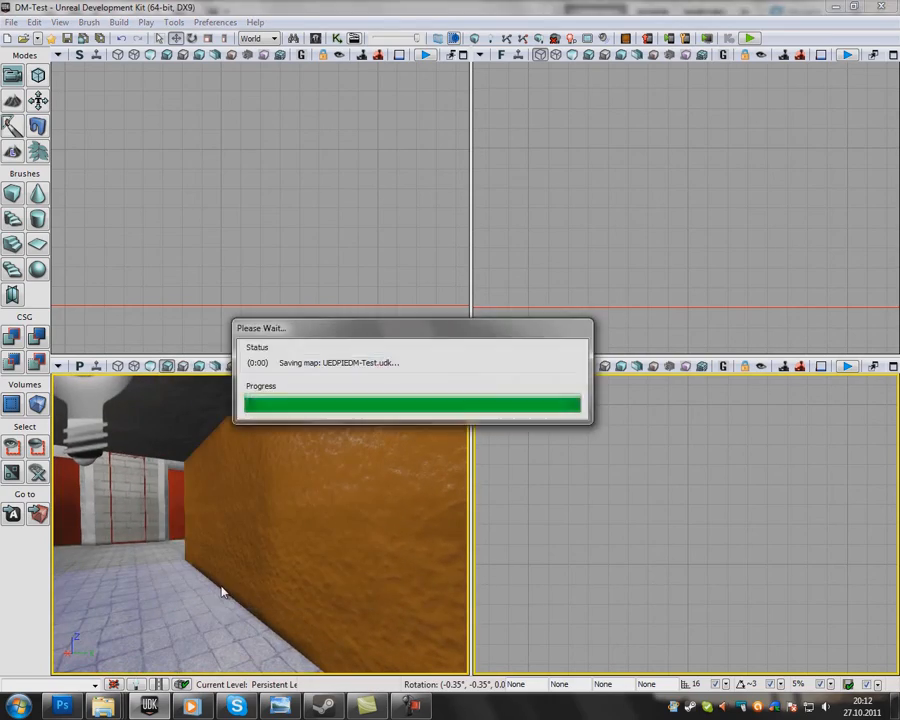
key("s")
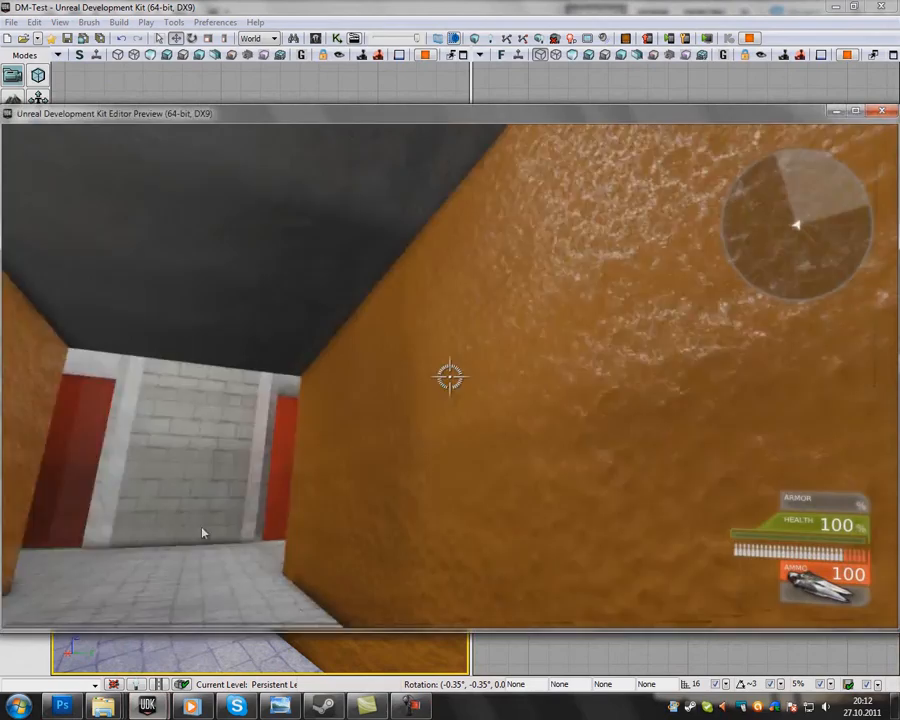
key("w")
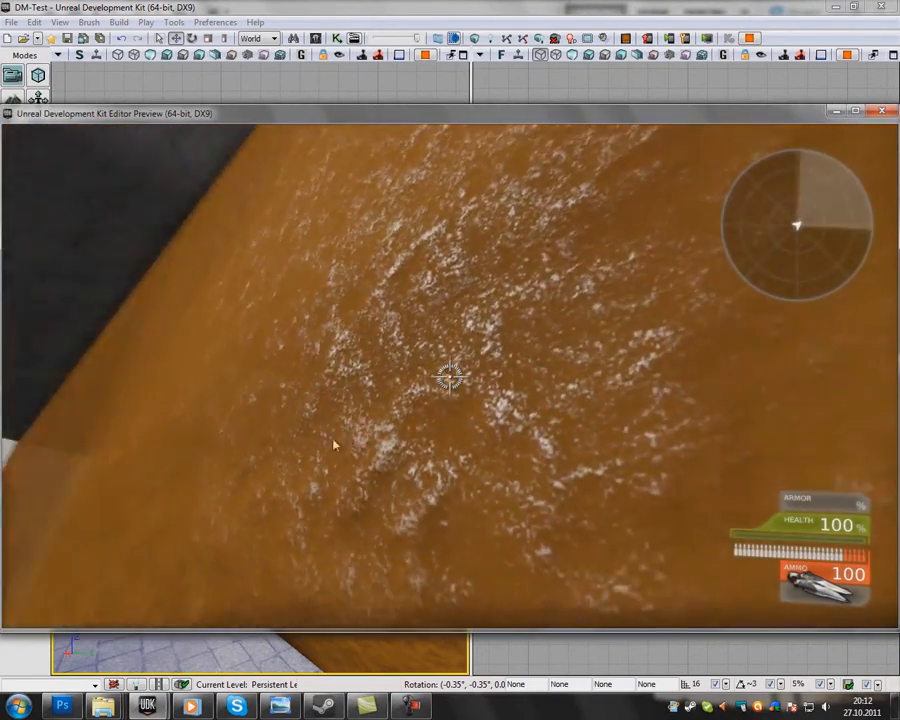
key("s")
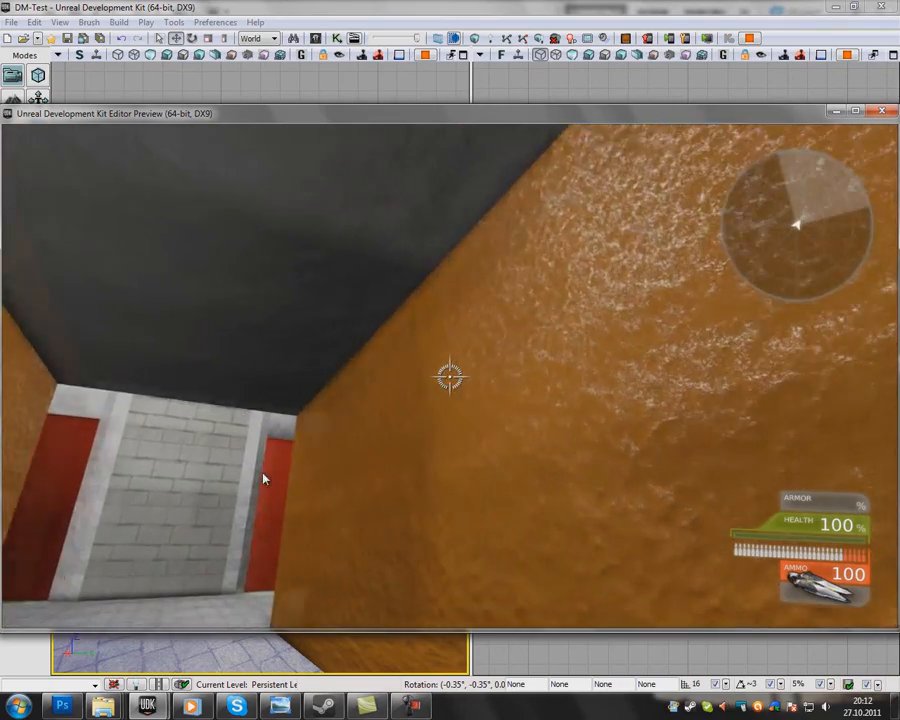
key("d")
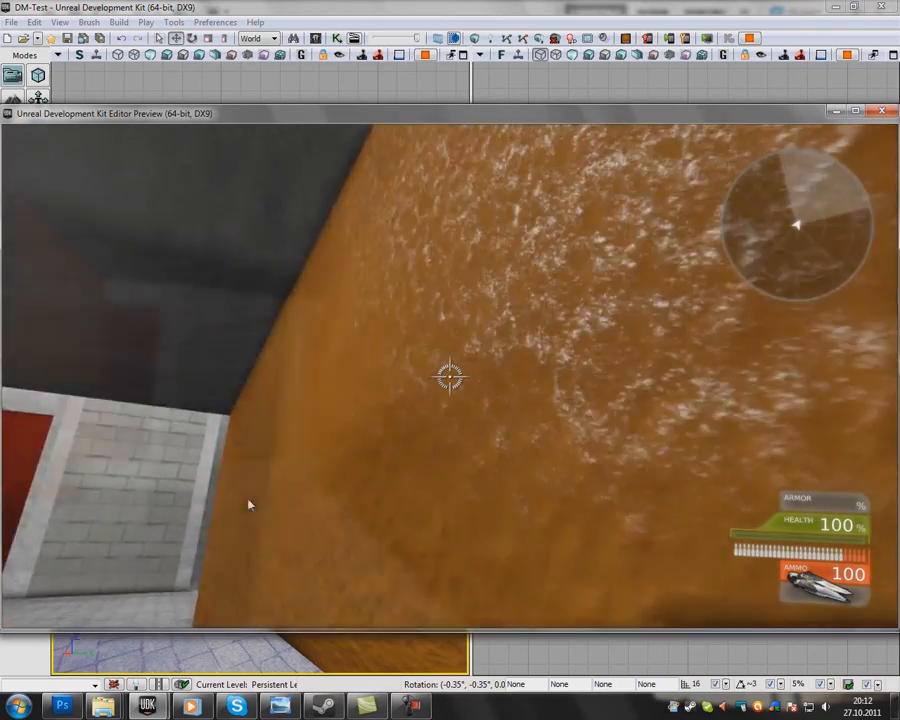
key("a")
key("w")
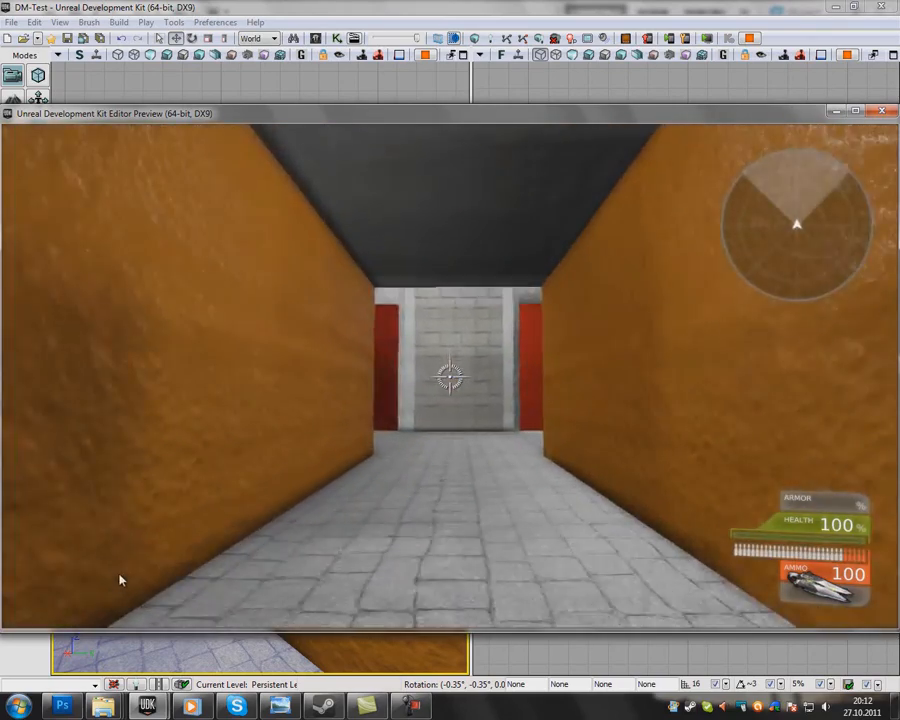
key("s")
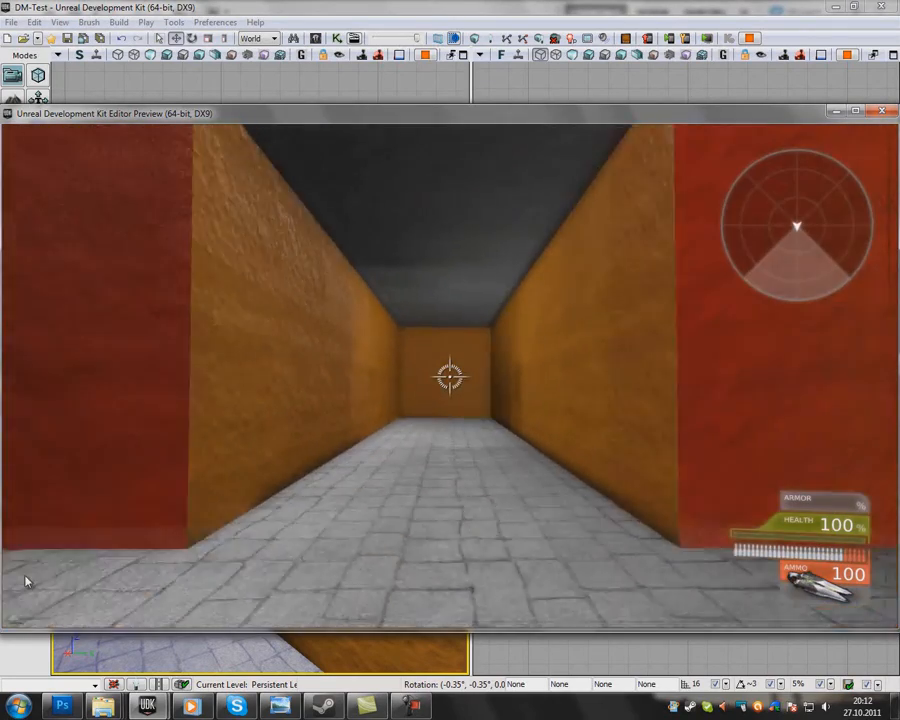
key("Escape")
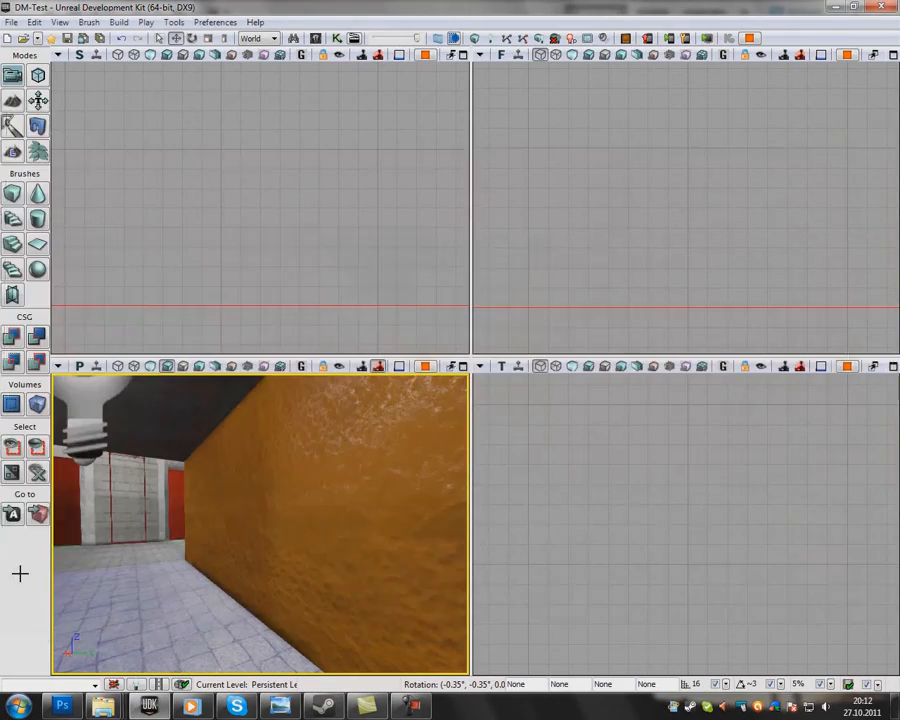